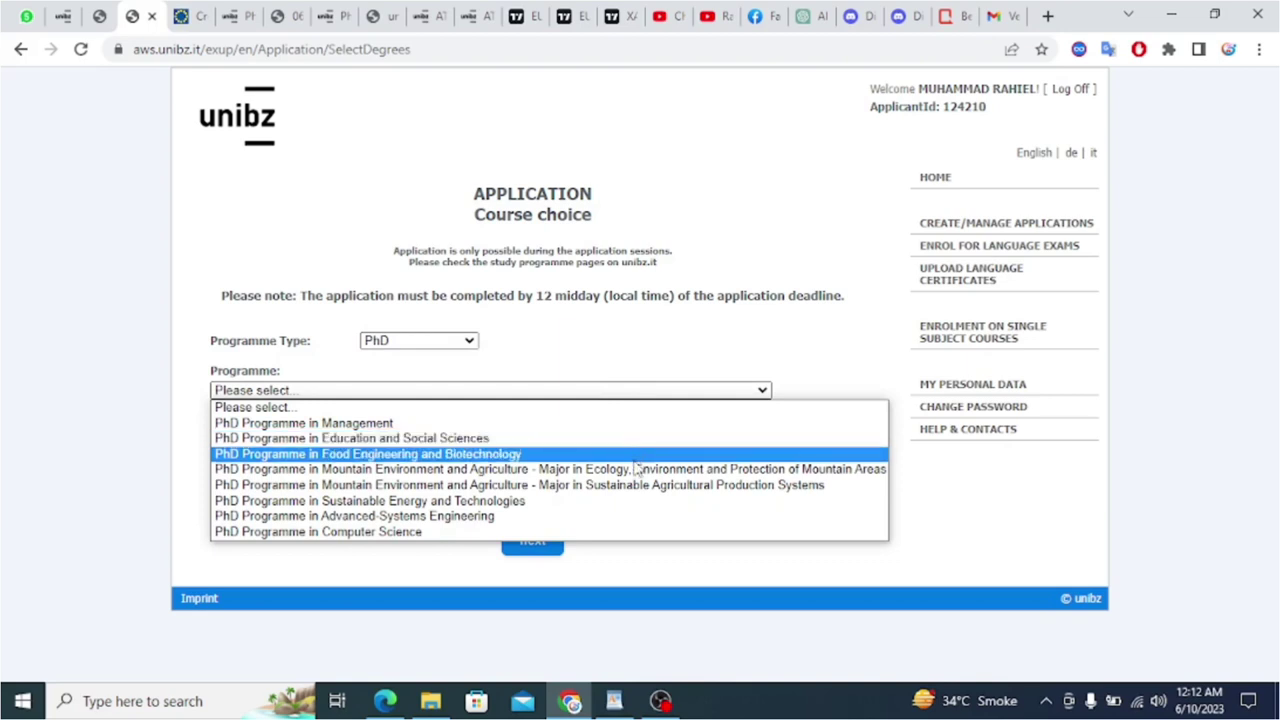
Choose the PhD Programme in Computer Science and continue to the application form.
left_click(308, 532)
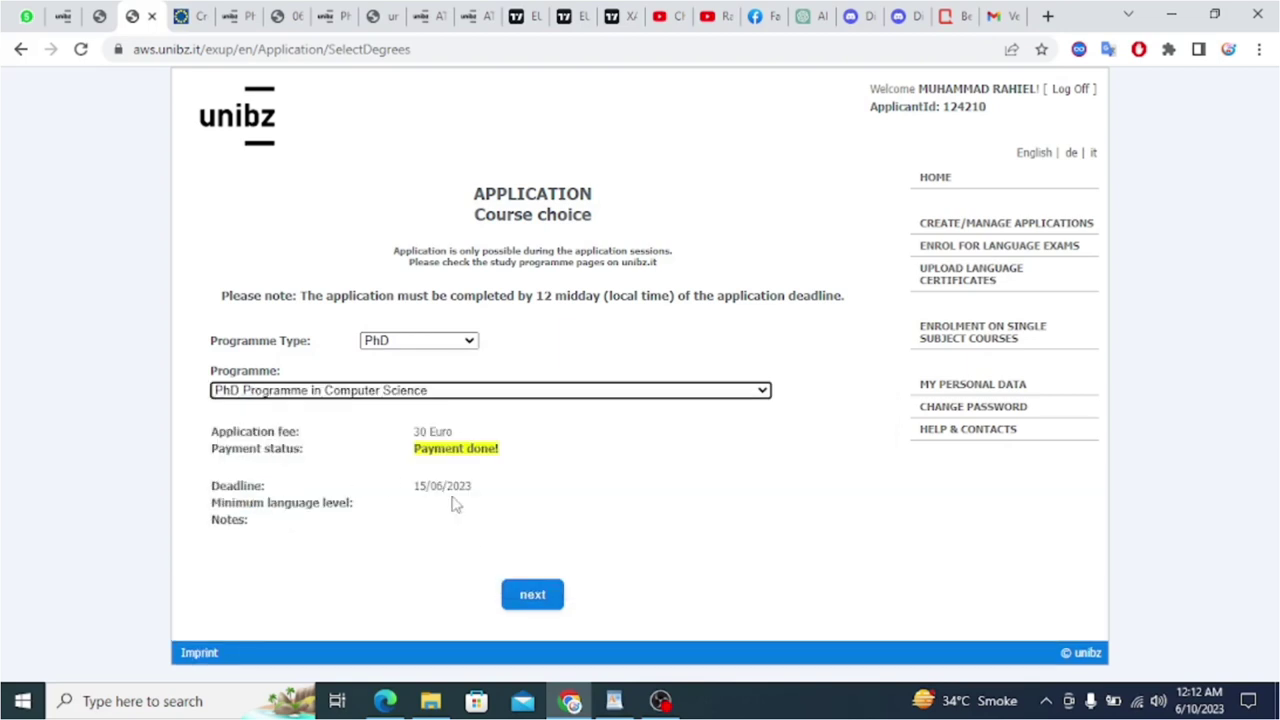
left_click_drag(517, 450, 409, 466)
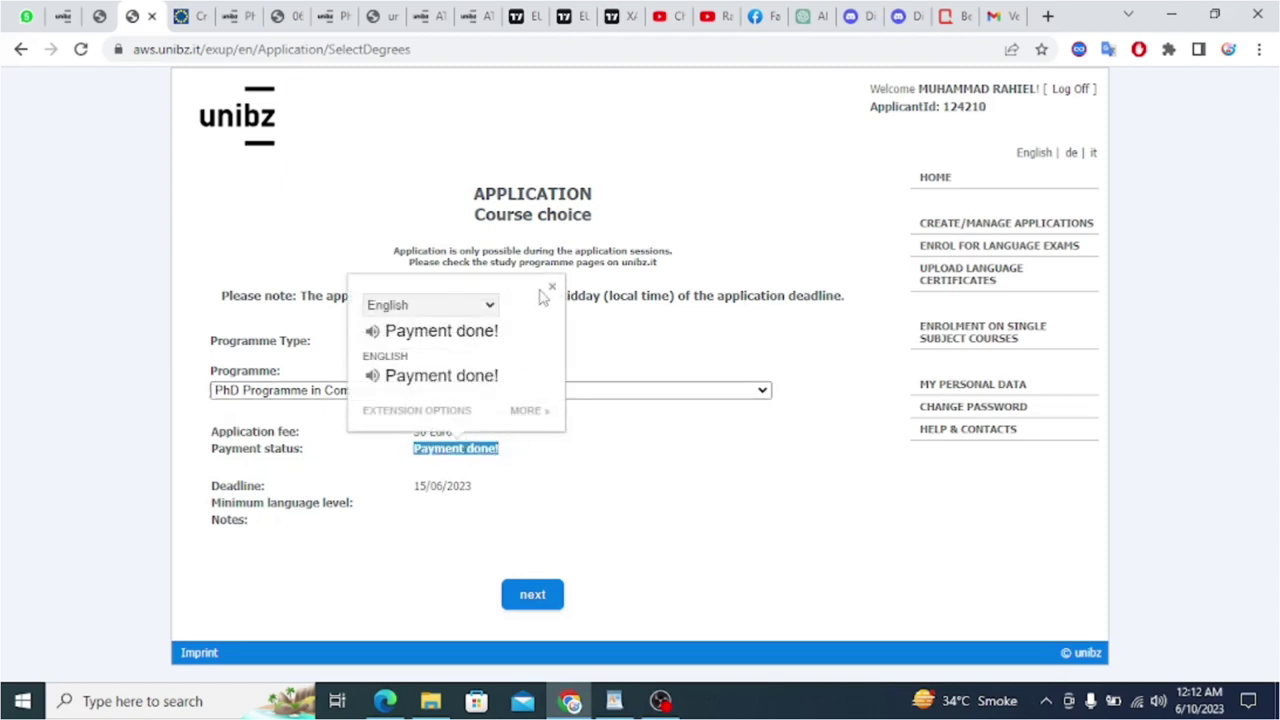
left_click(551, 287)
left_click(487, 480)
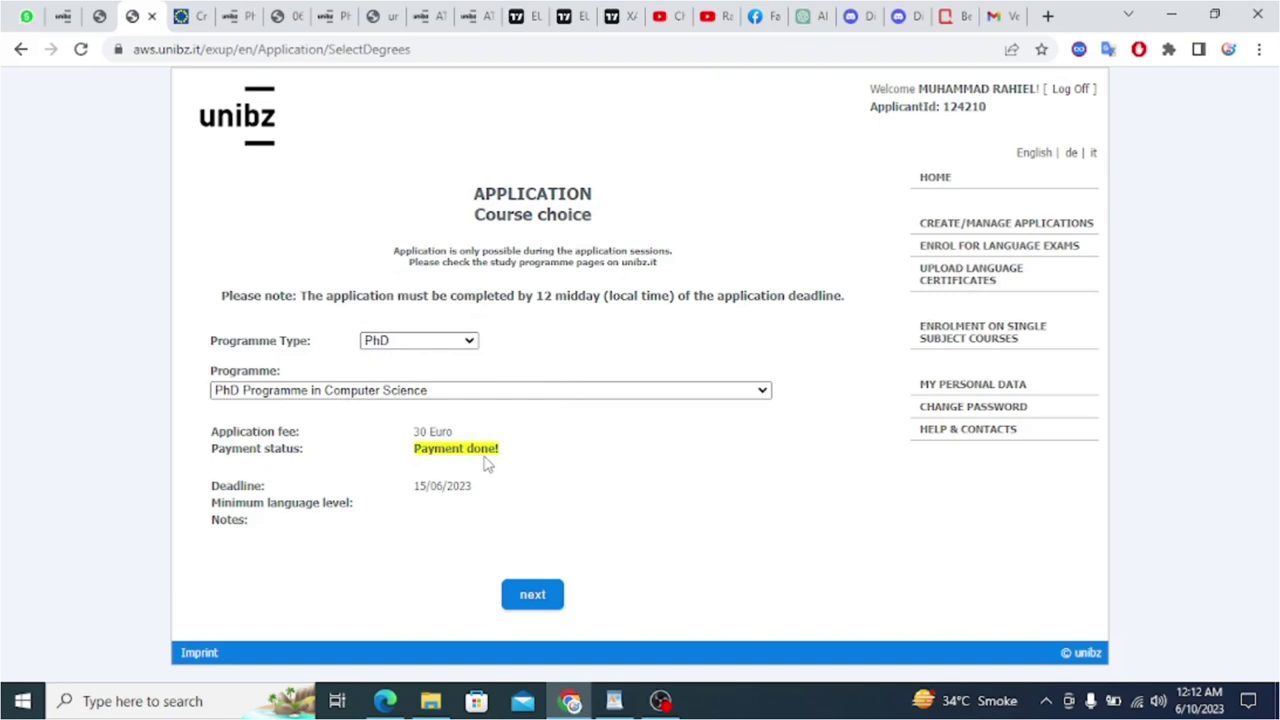
left_click(536, 592)
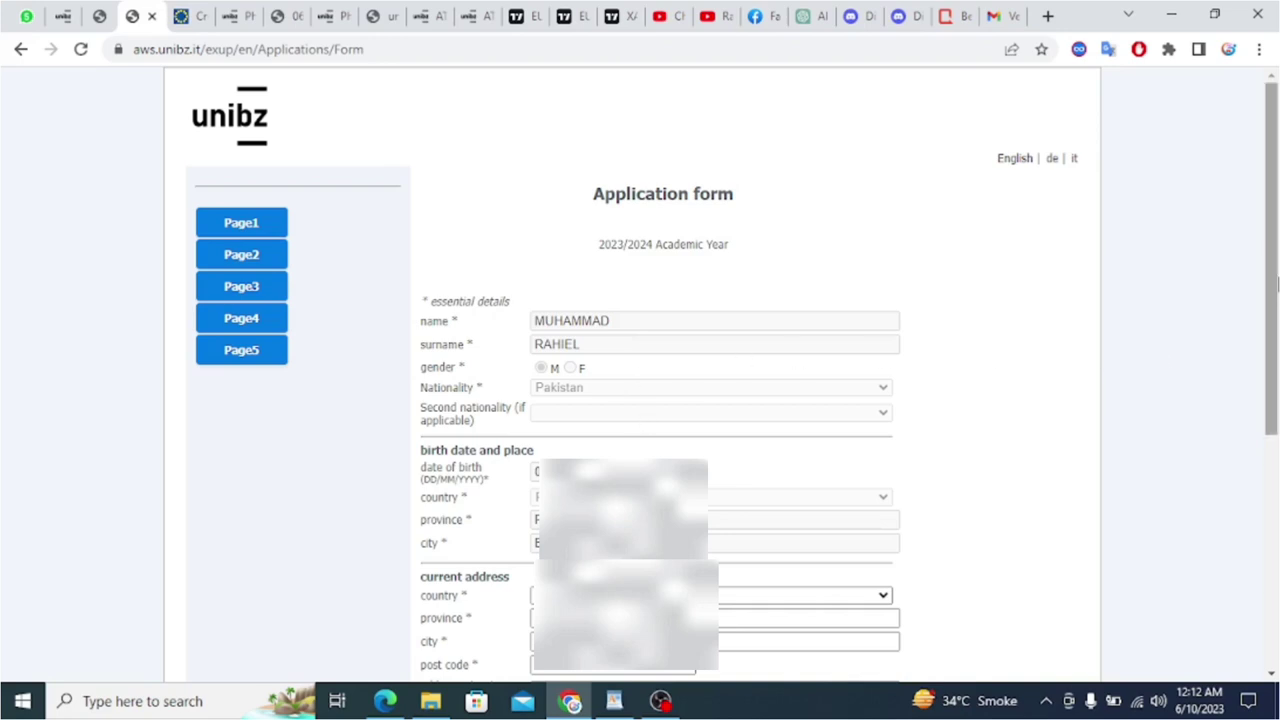
Review the personal details, birth data, current address and other data fields on the first page of the application form.
scroll(1178, 433, "down", 3)
scroll(1218, 350, "up", 2)
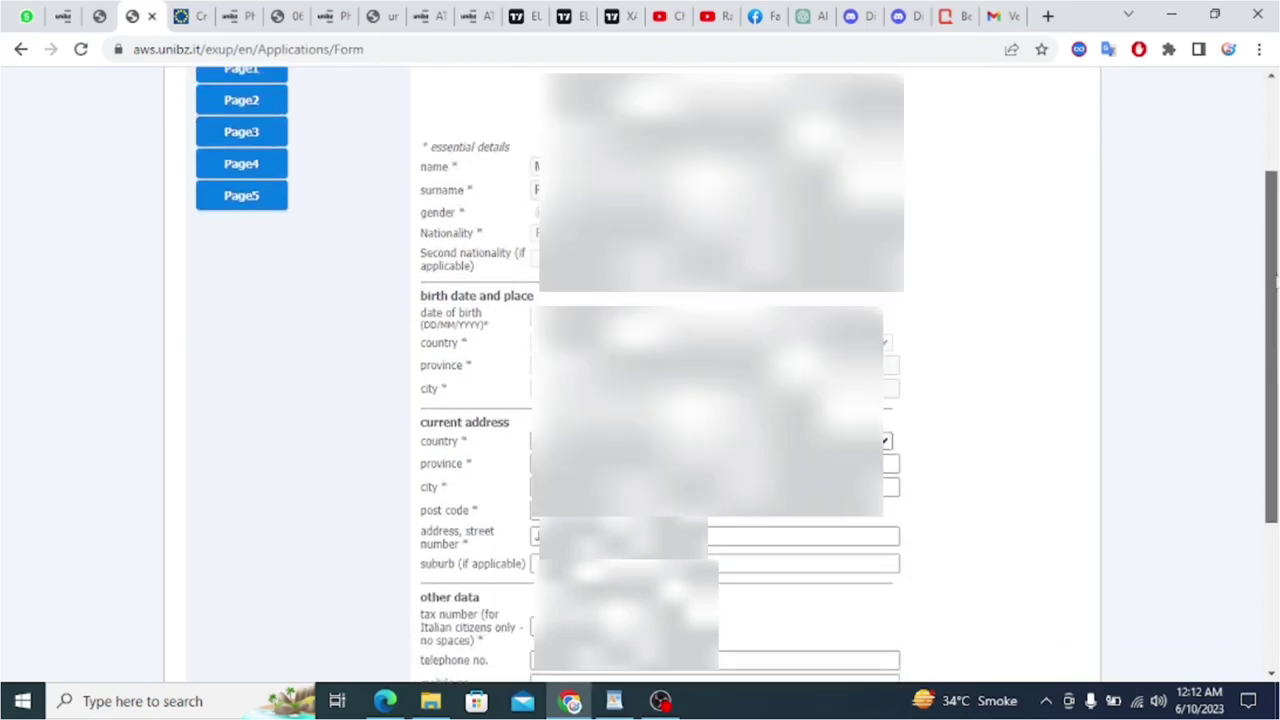
double_click(432, 193)
double_click(441, 216)
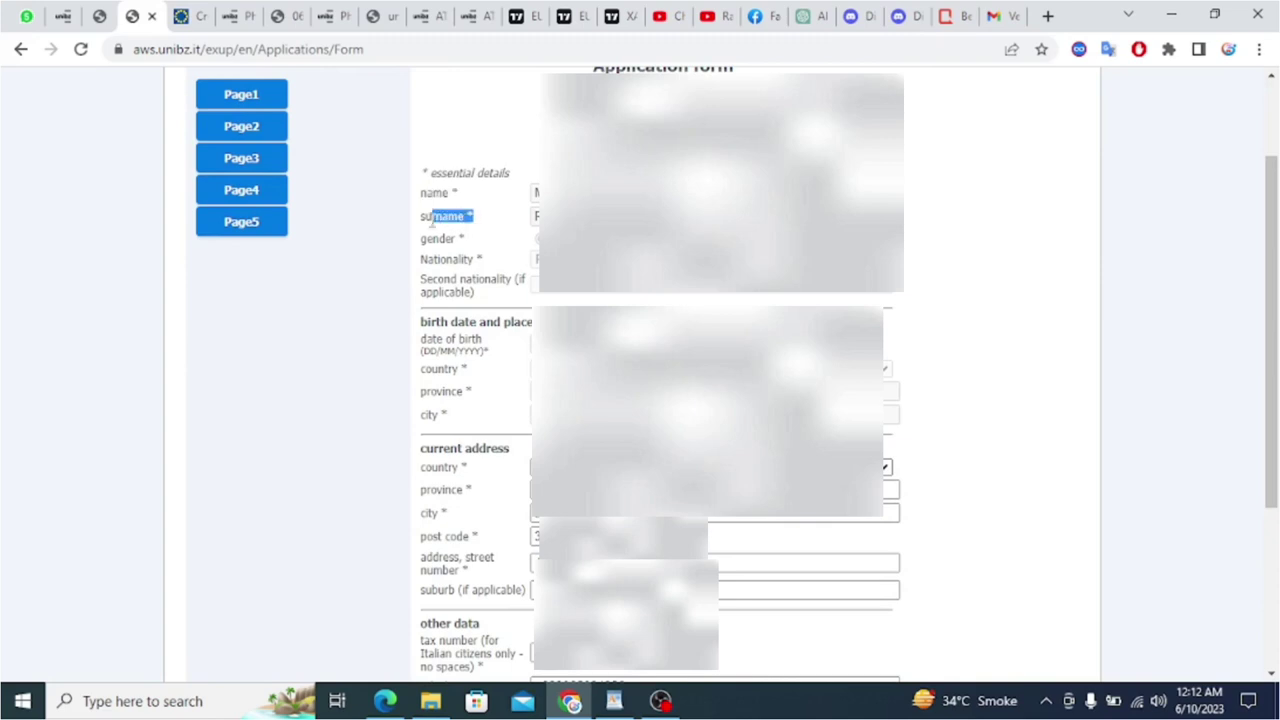
left_click(484, 238)
triple_click(440, 239)
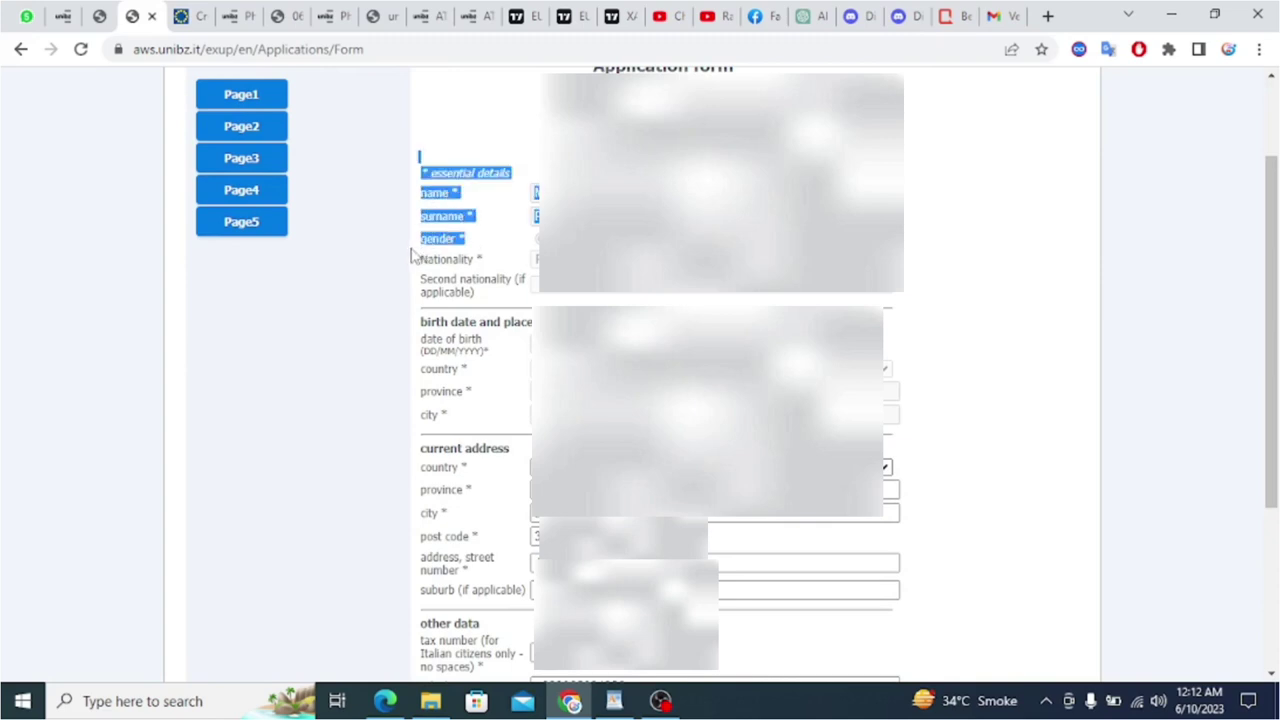
left_click(483, 259)
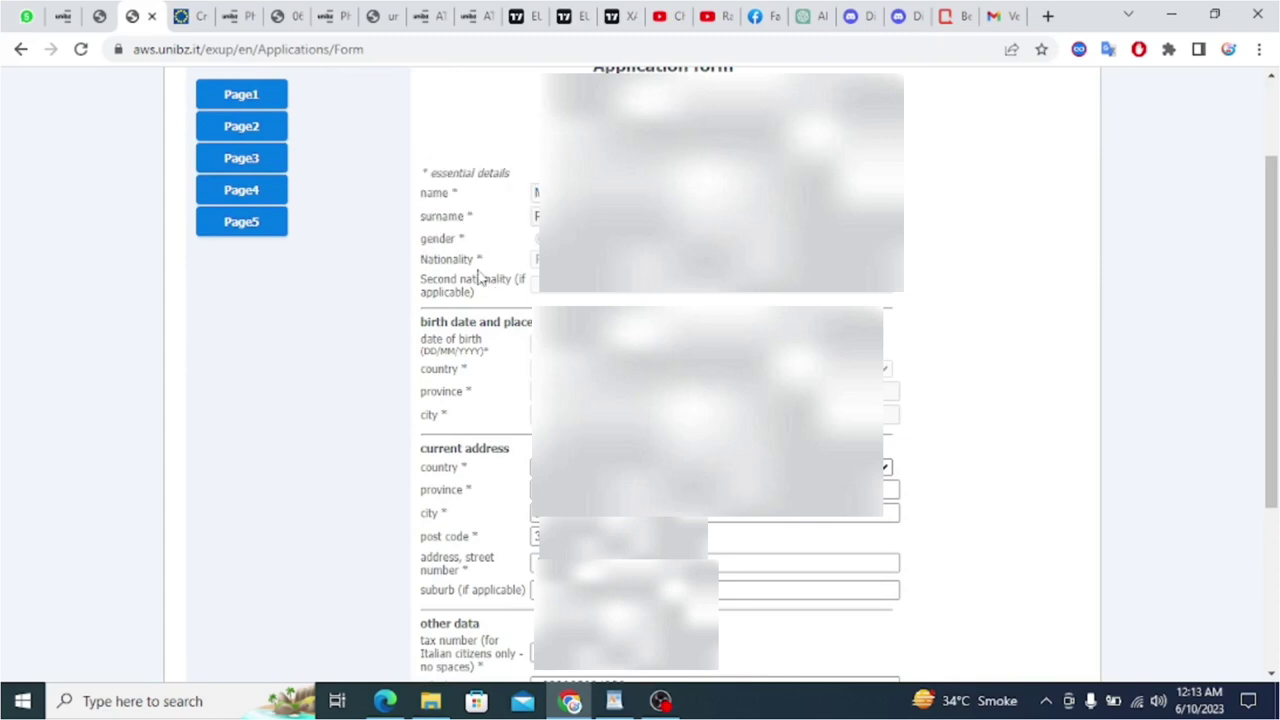
triple_click(476, 259)
left_click(483, 313)
triple_click(428, 280)
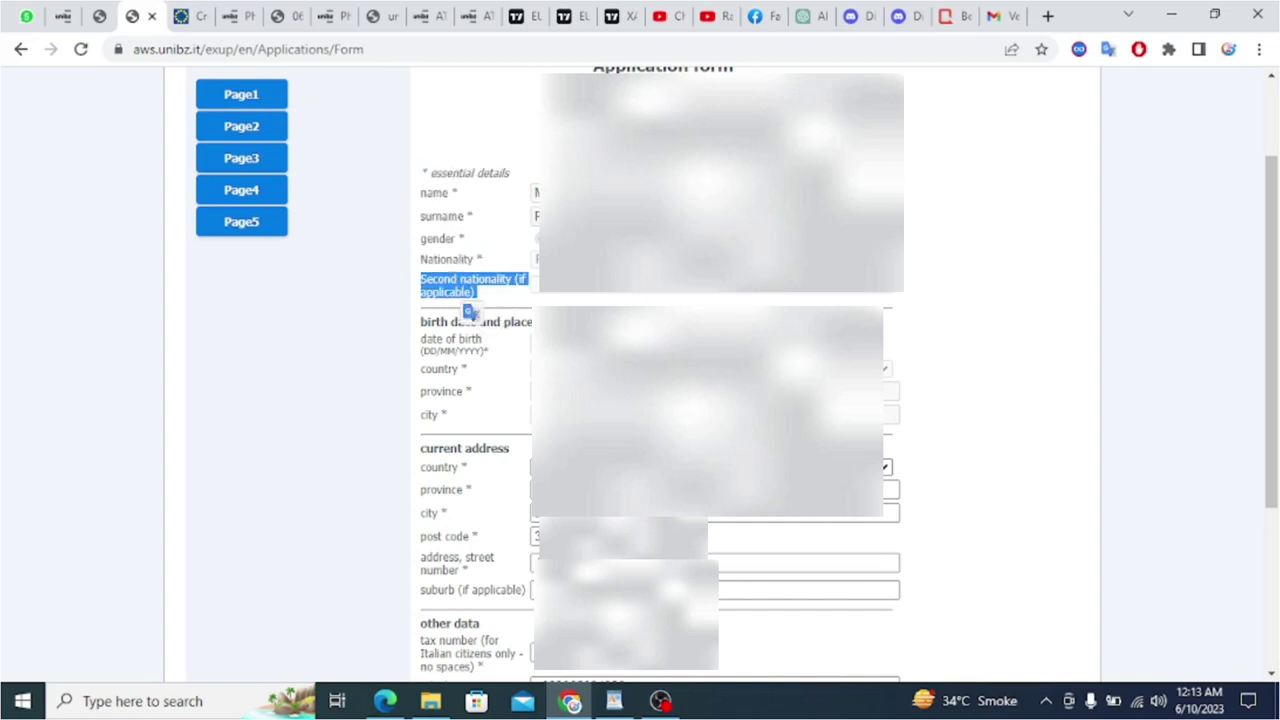
left_click_drag(1274, 321, 1274, 390)
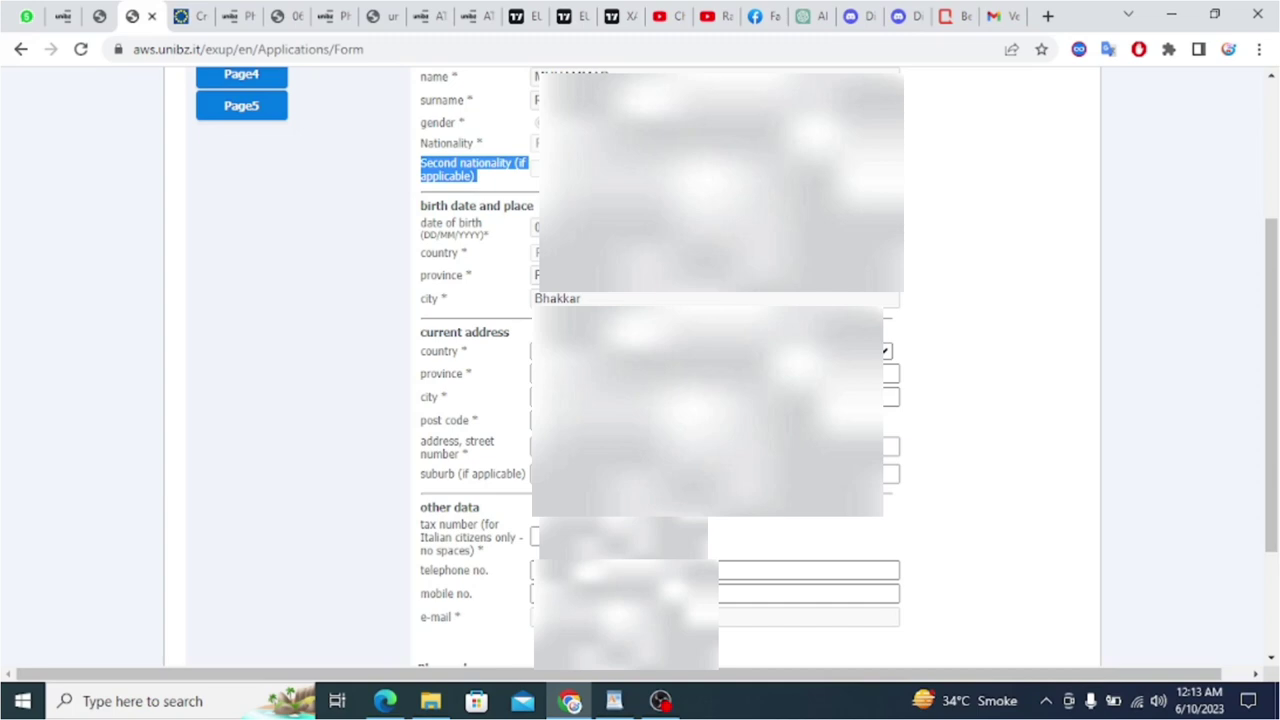
left_click_drag(1276, 317, 1276, 388)
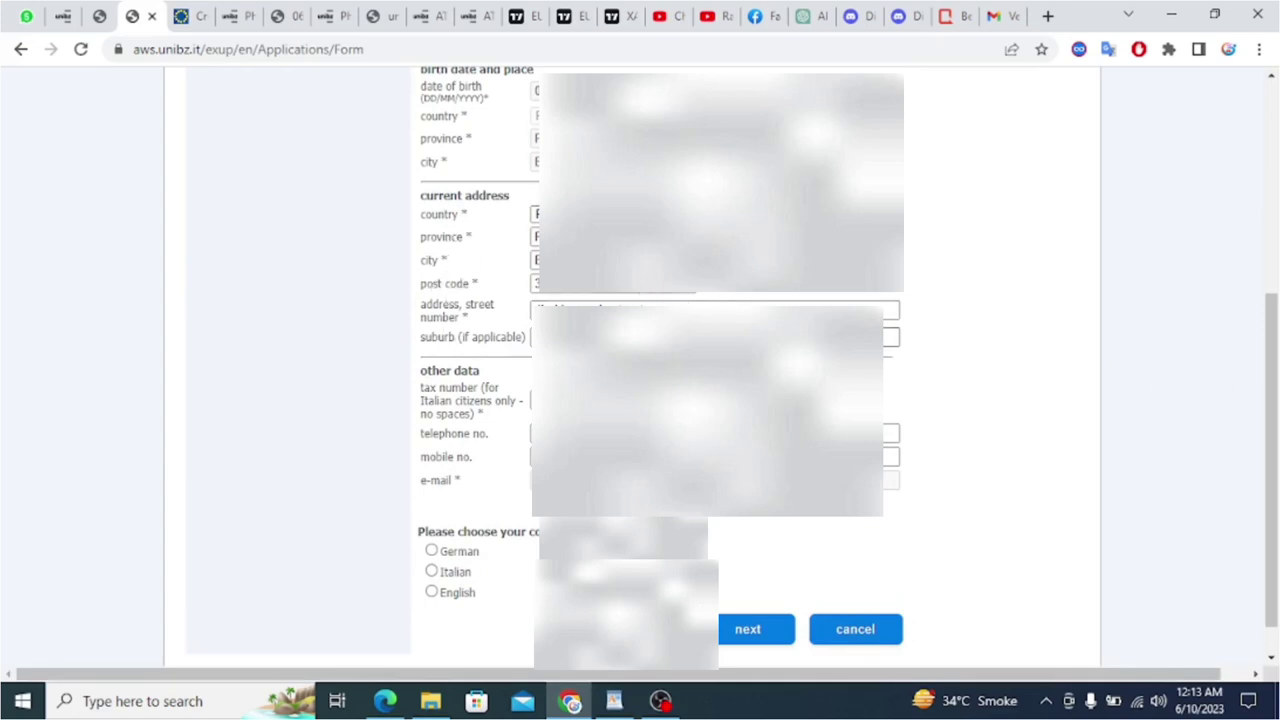
Fill in the mobile and telephone numbers and choose English as the preferred language.
left_click(890, 457)
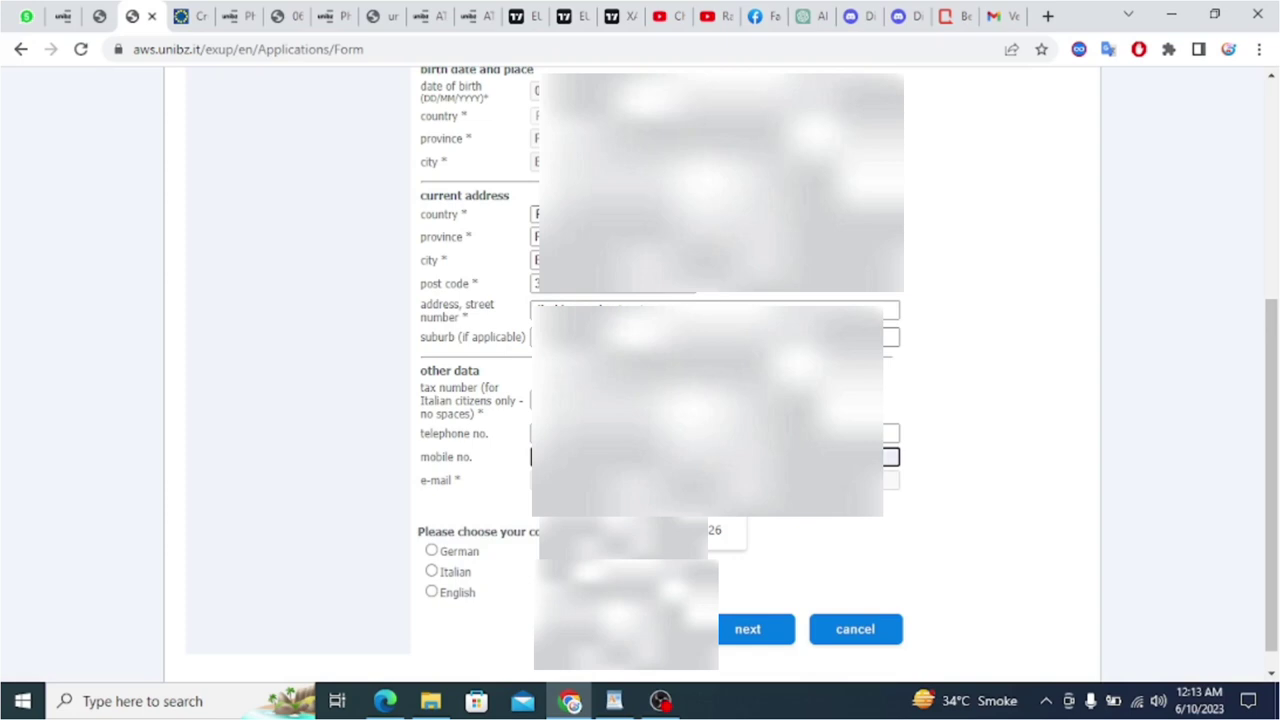
left_click(890, 433)
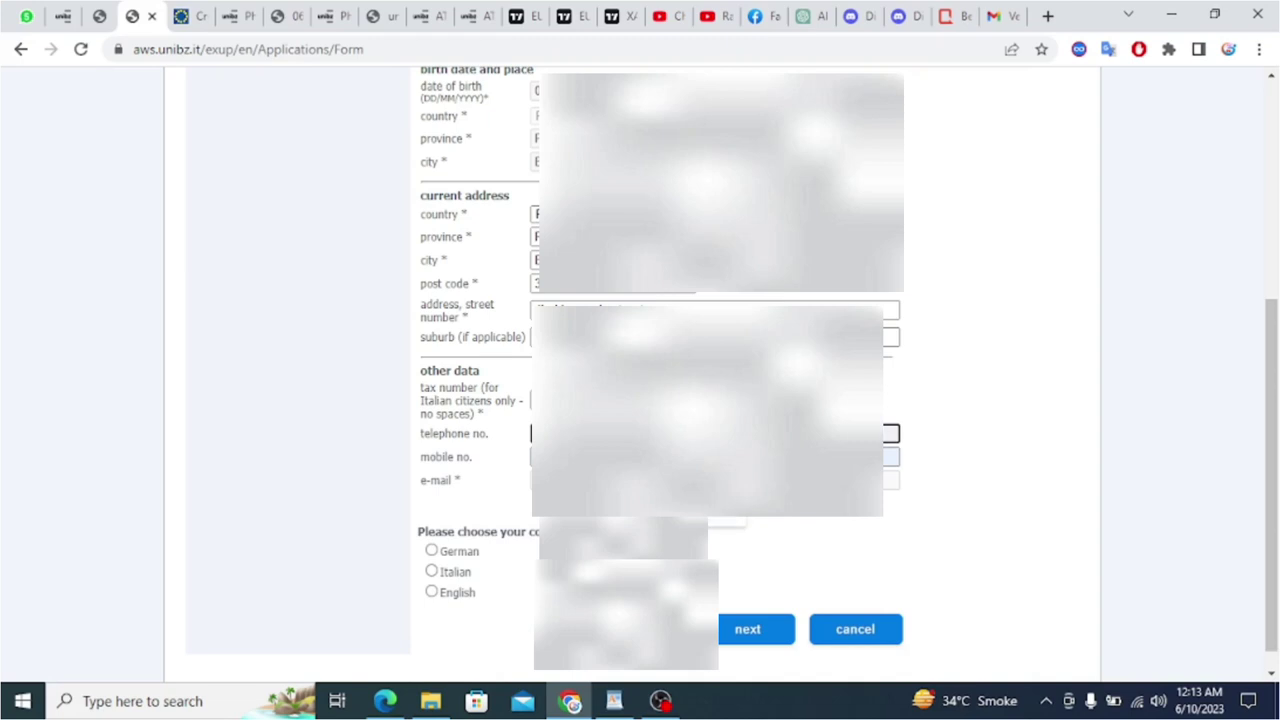
scroll(1214, 406, "up", 3)
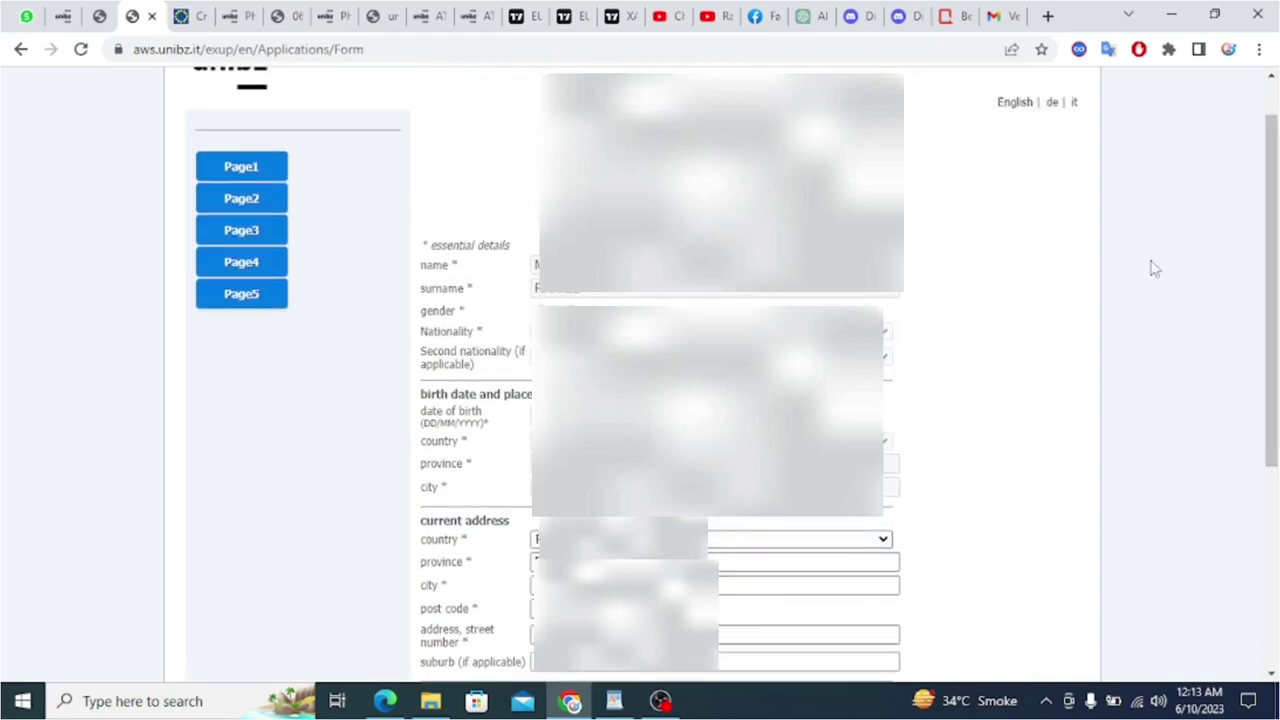
scroll(1155, 268, "down", 3)
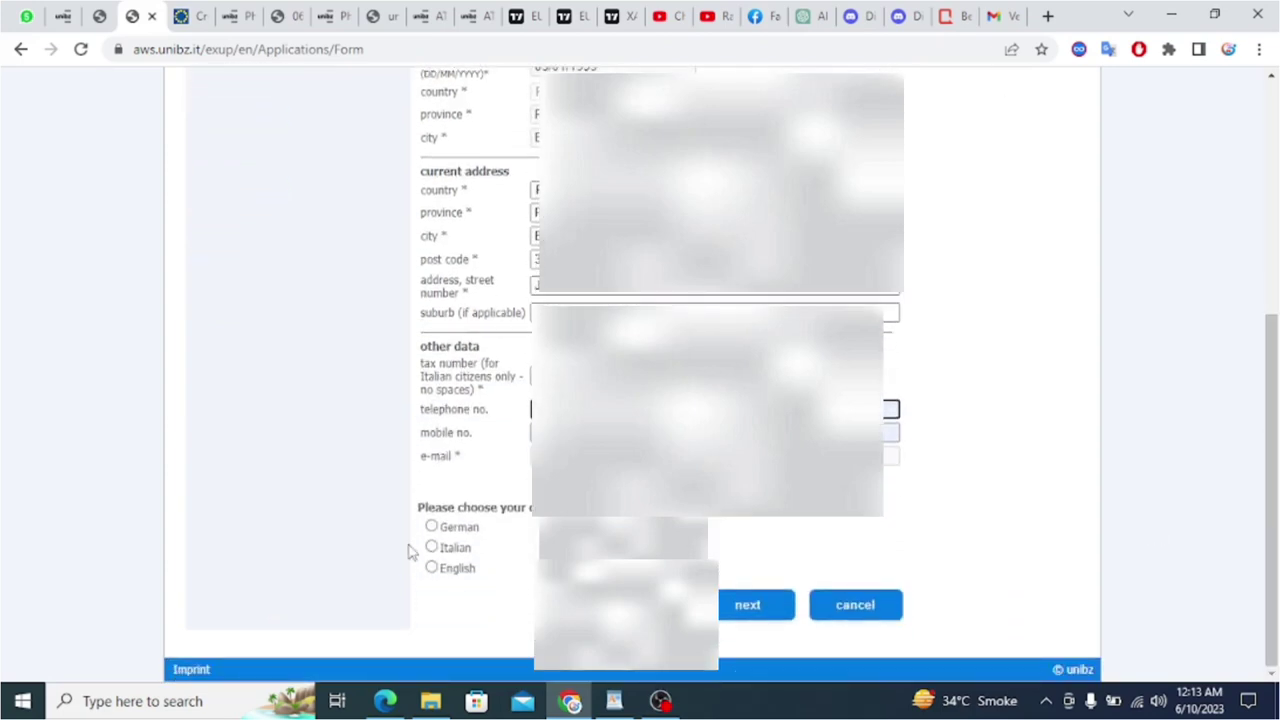
left_click(431, 568)
Fill in the street address under the current address and continue to the form's secondary school data page.
scroll(1266, 420, "up", 3)
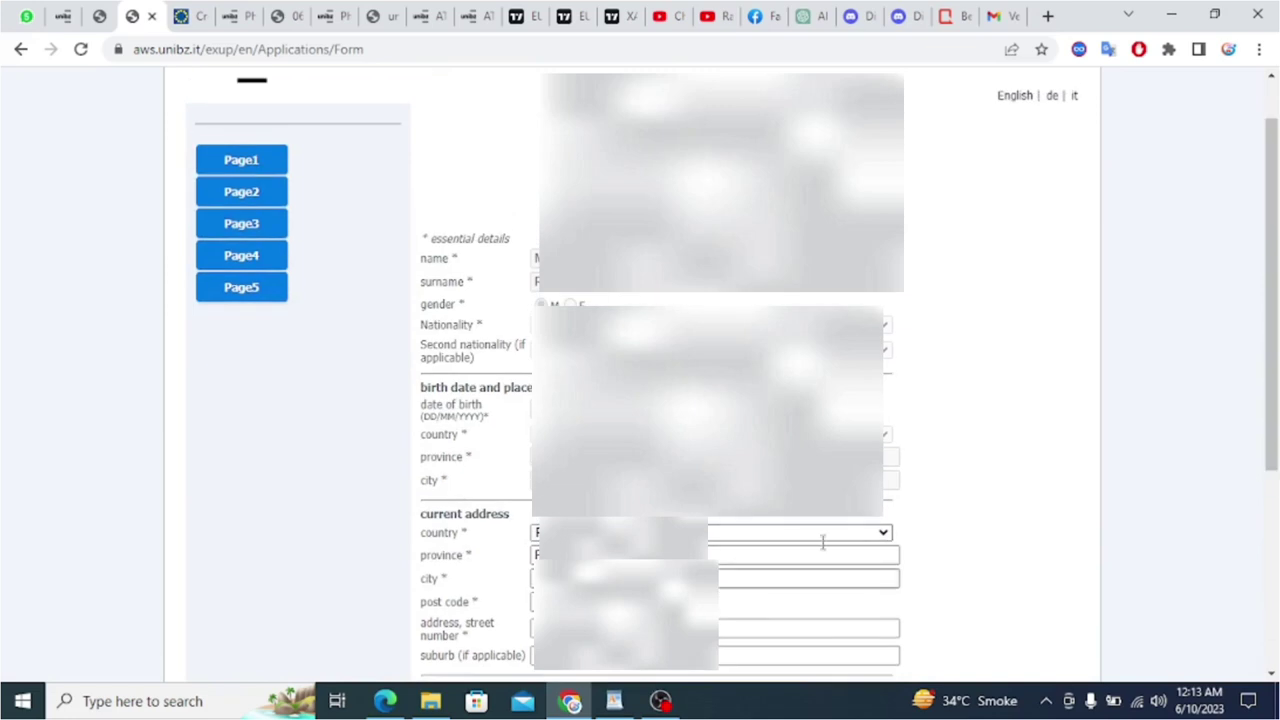
scroll(1274, 270, "down", 2)
left_click(891, 466)
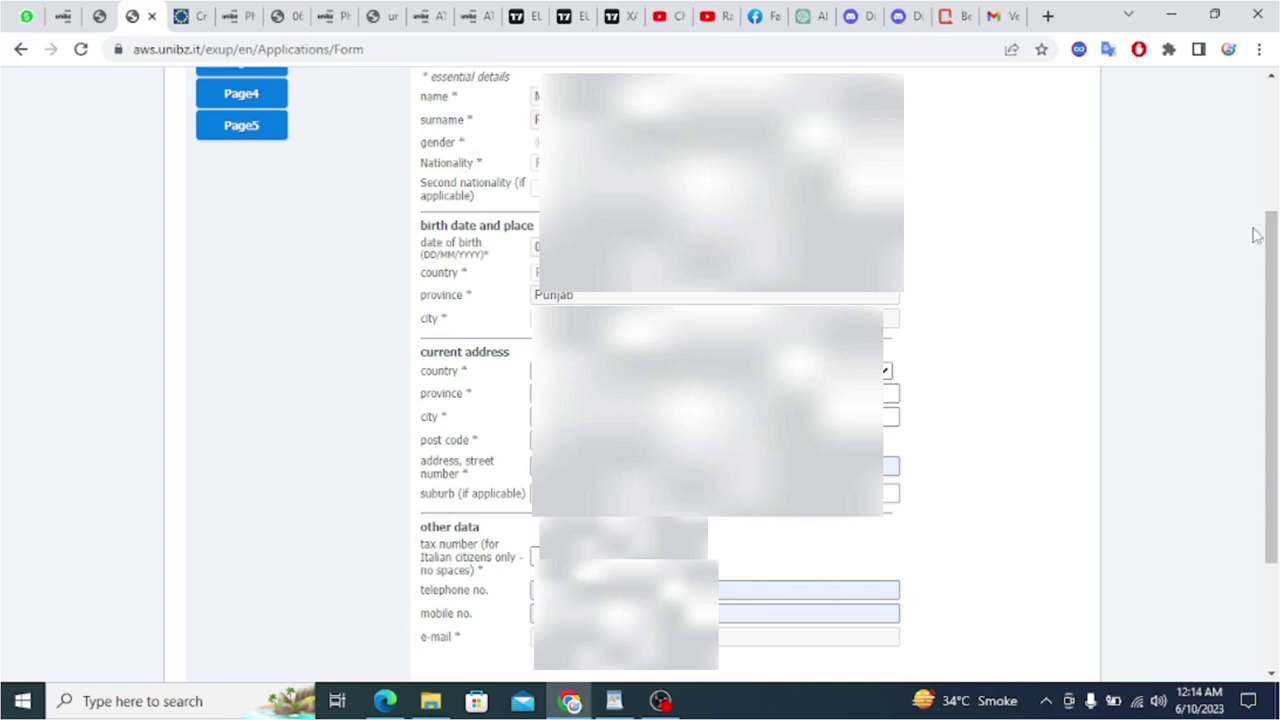
left_click_drag(1271, 240, 1271, 345)
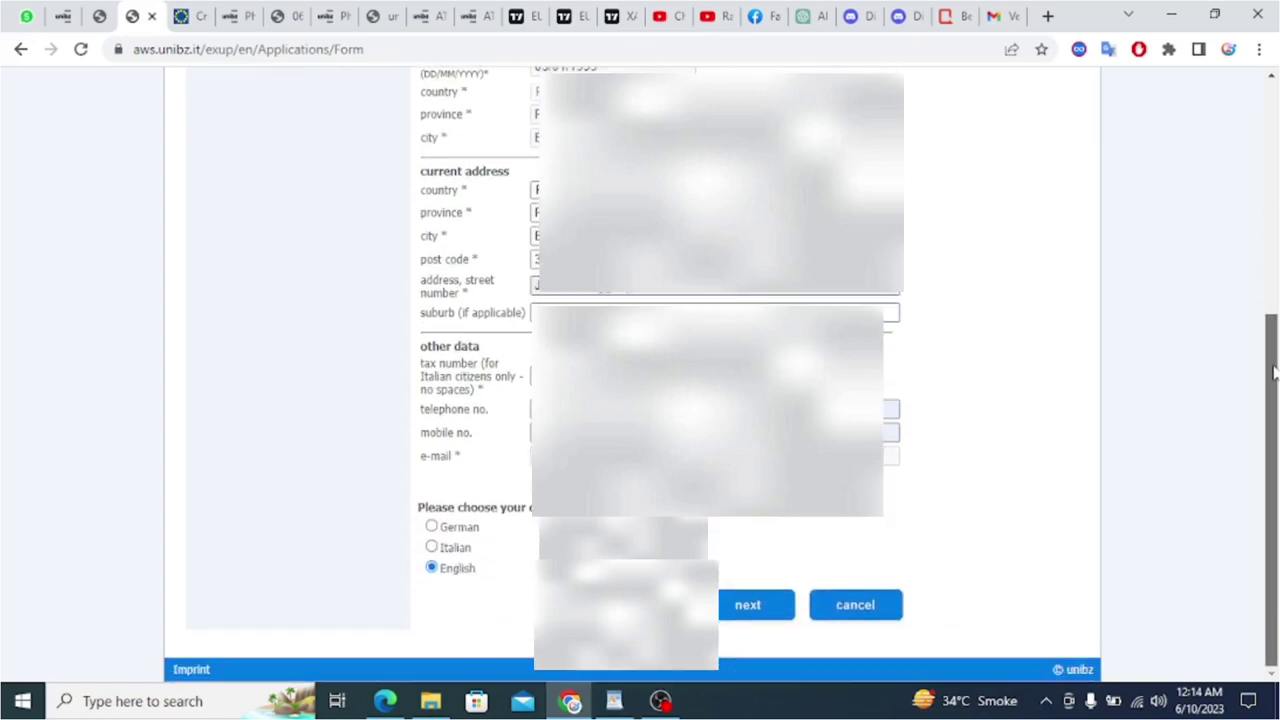
left_click(747, 608)
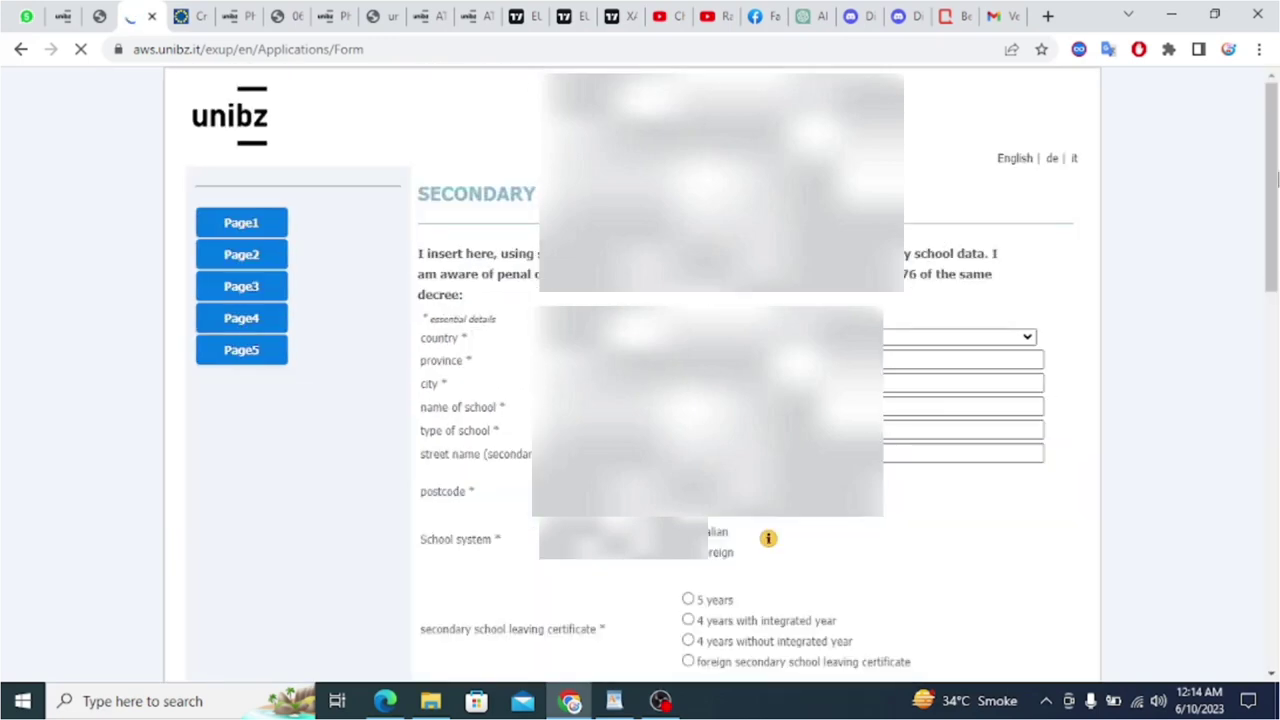
Set the country in the secondary school data to Pakistan.
left_click_drag(707, 190, 417, 208)
left_click_drag(1272, 222, 1275, 424)
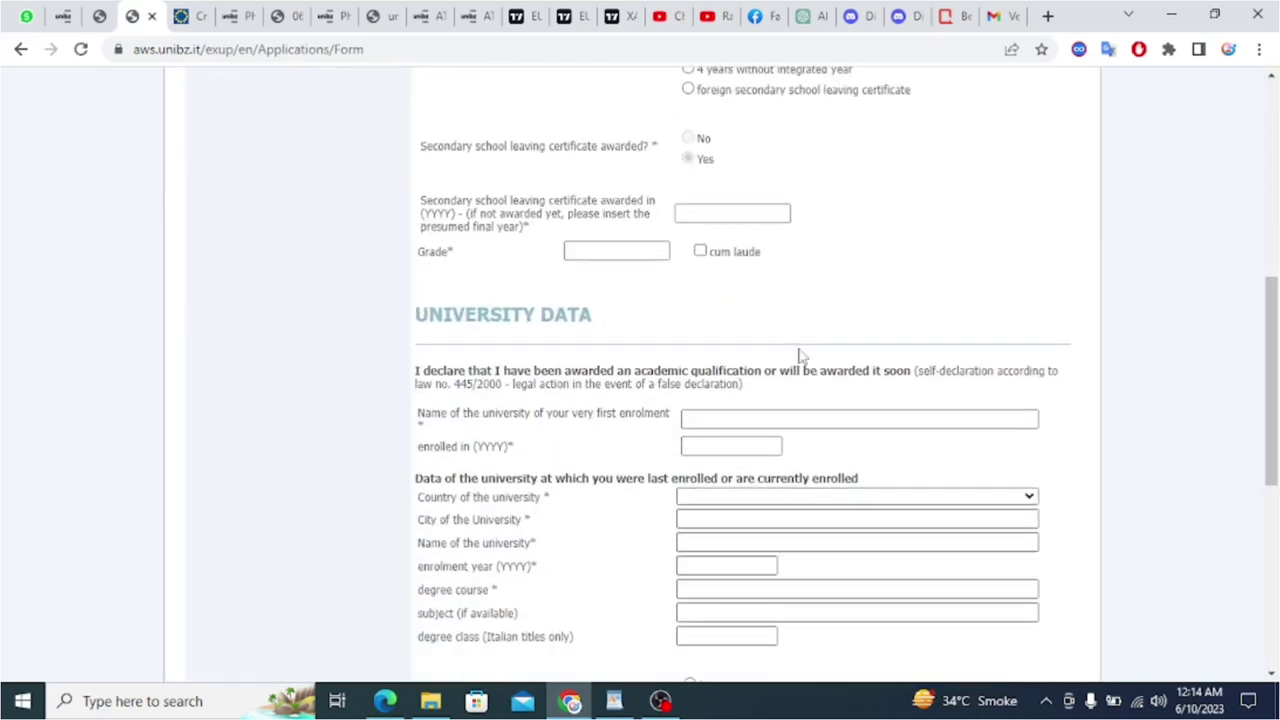
left_click_drag(594, 316, 414, 316)
scroll(1272, 288, "up", 5)
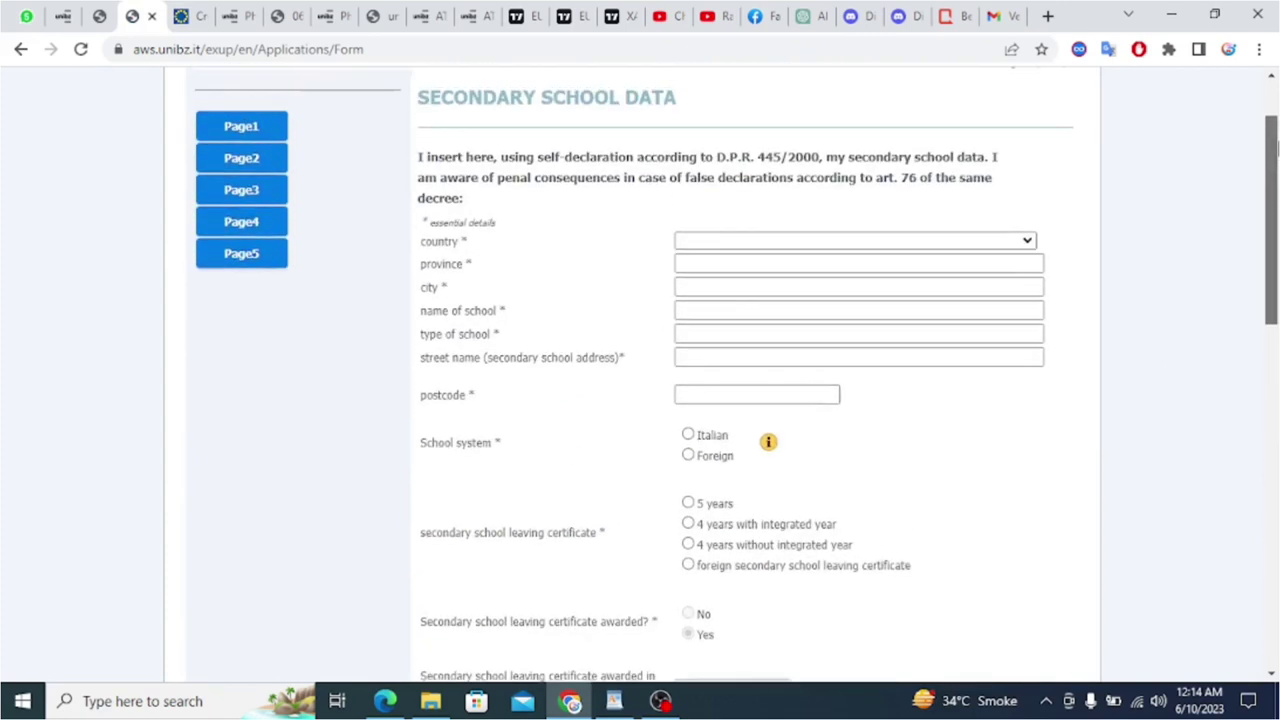
left_click(922, 254)
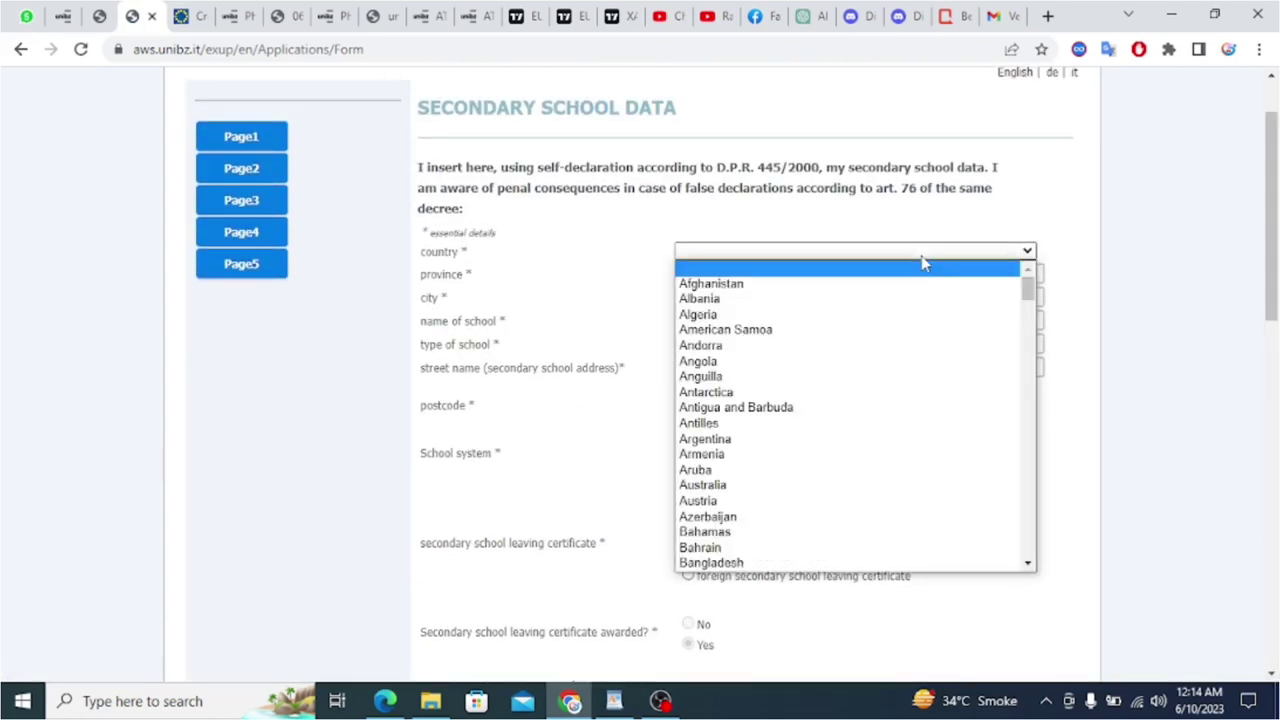
type("p")
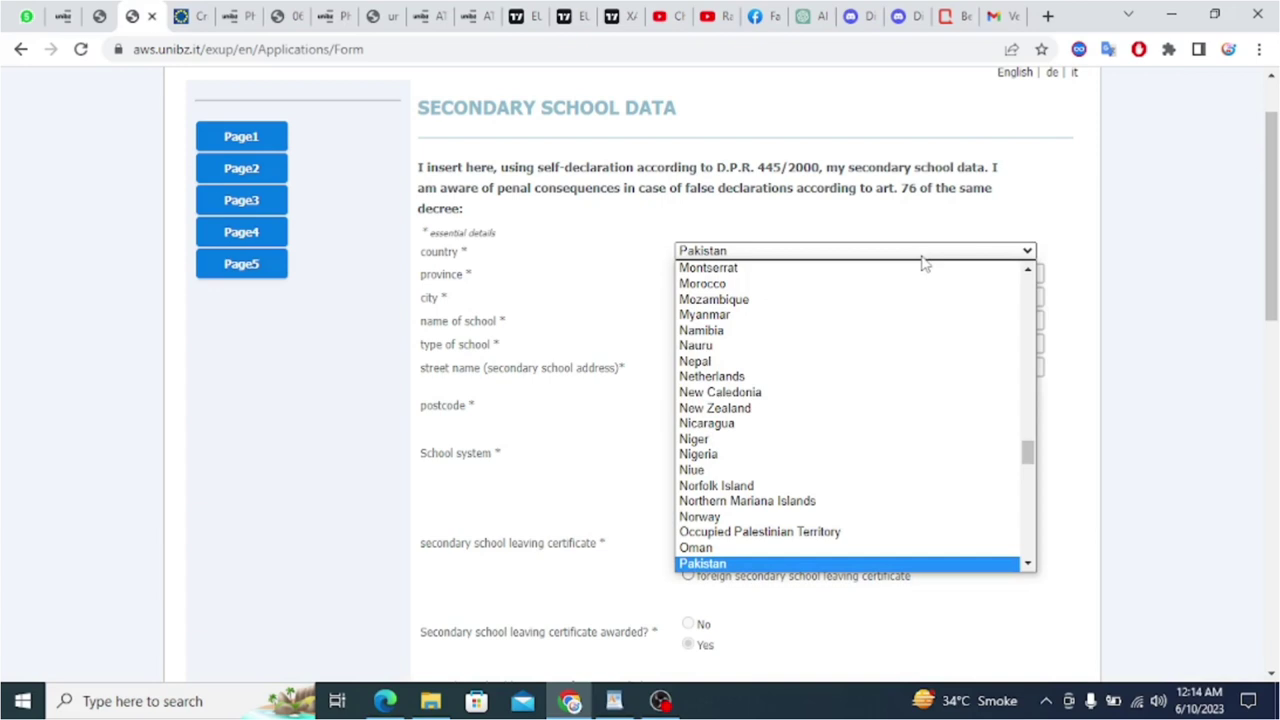
left_click(860, 247)
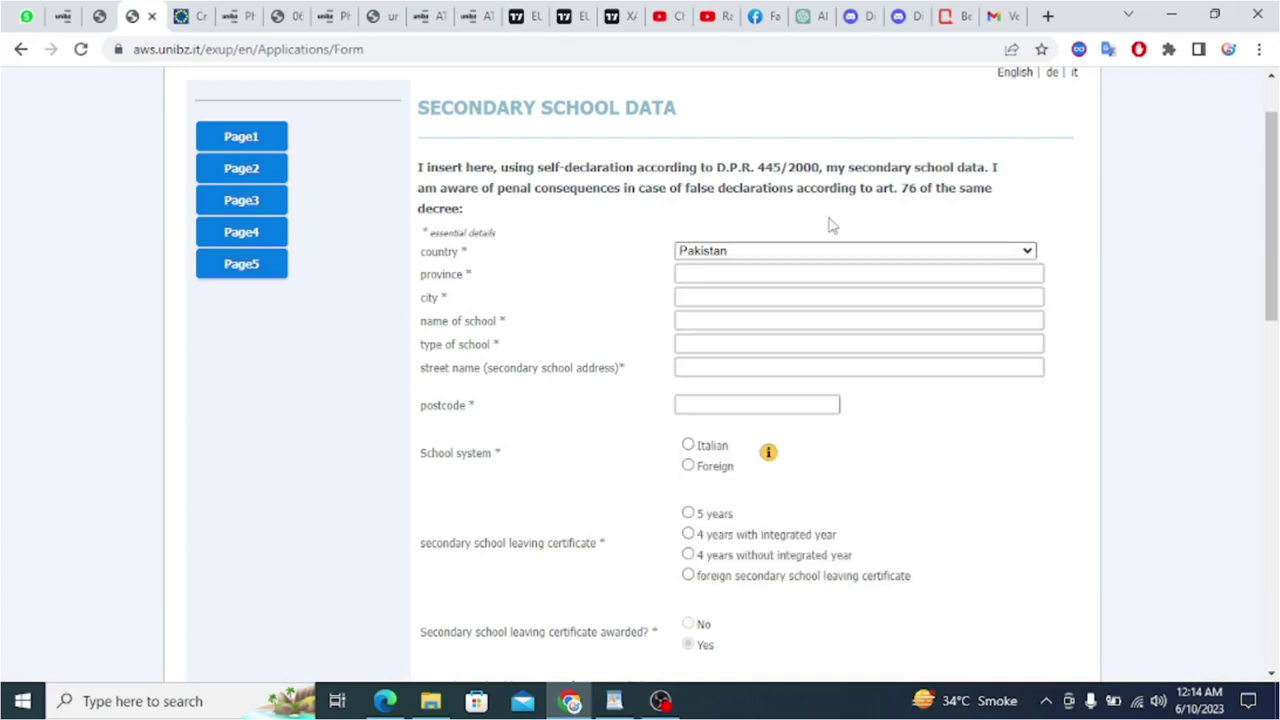
Fill in Punjab as the school's province and Bhakkar as its city.
left_click(776, 274)
left_click(791, 312)
left_click(757, 296)
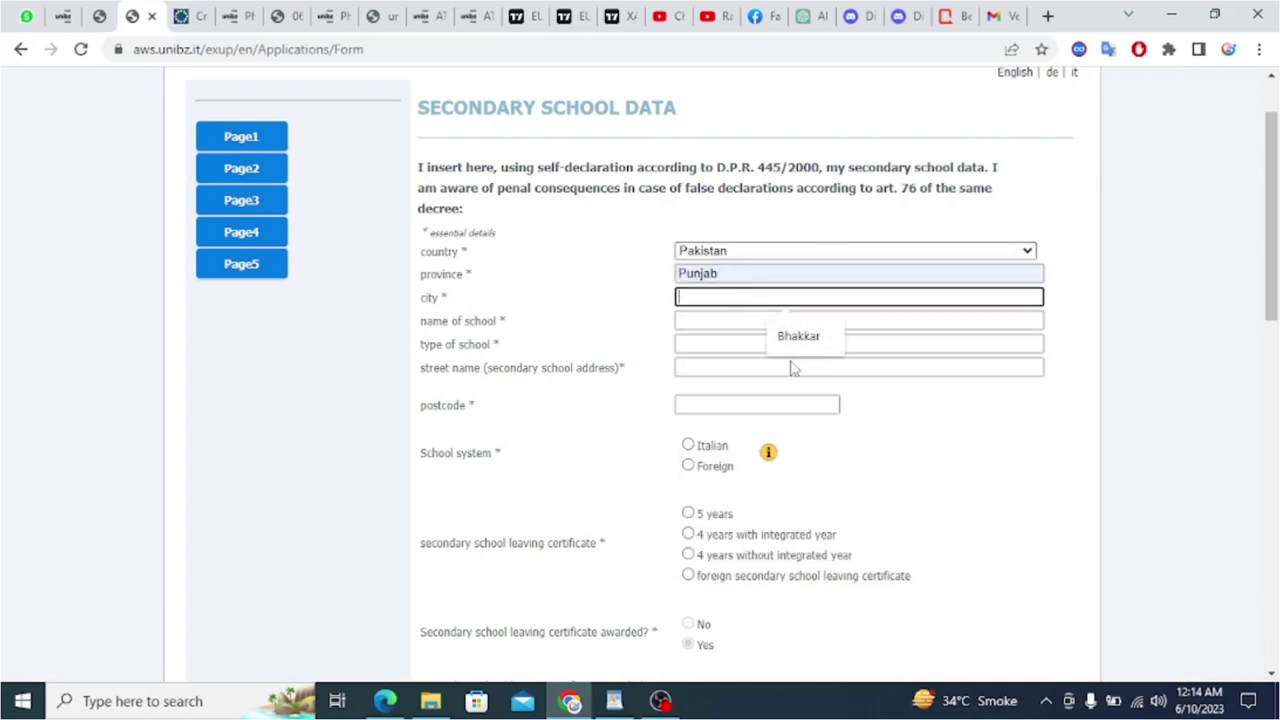
left_click(795, 352)
Enter Govt Post Graduate College Bhakkar as the school name and Post Graduate College as the school type.
left_click(731, 321)
left_click(787, 357)
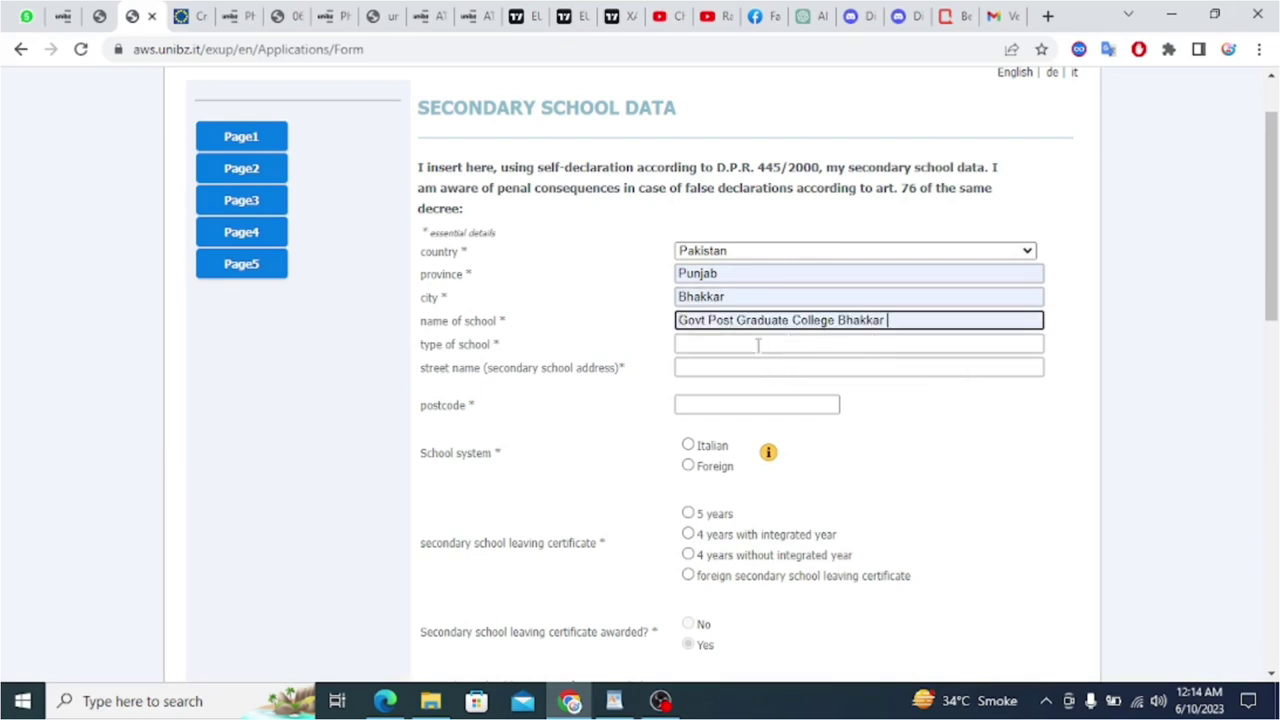
left_click(757, 345)
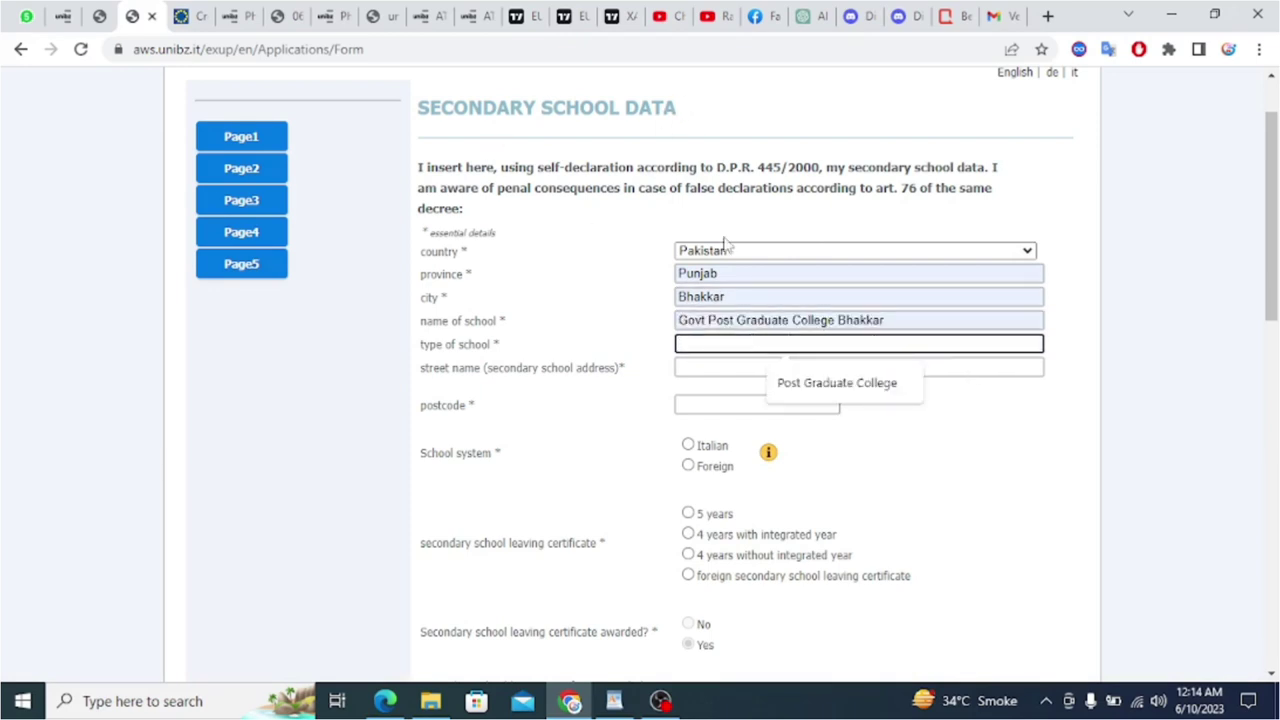
left_click(791, 382)
left_click(798, 388)
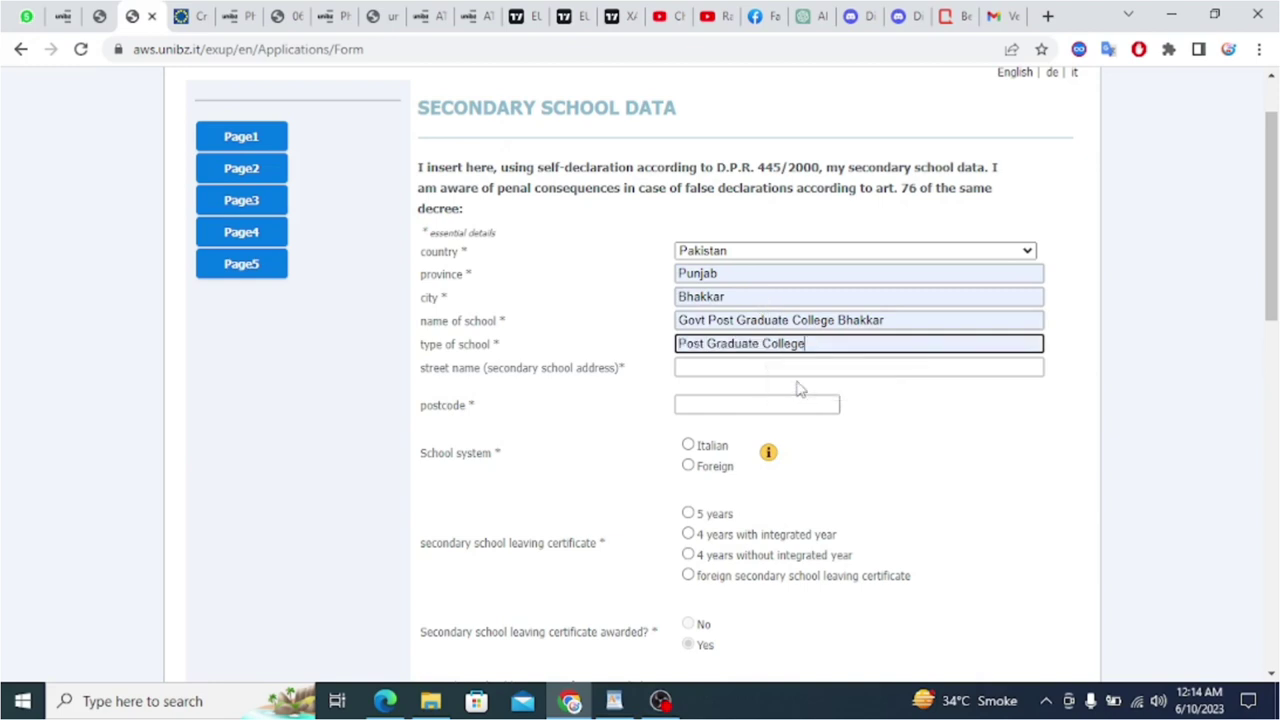
Fill in the secondary school's street address and postcode.
left_click(742, 370)
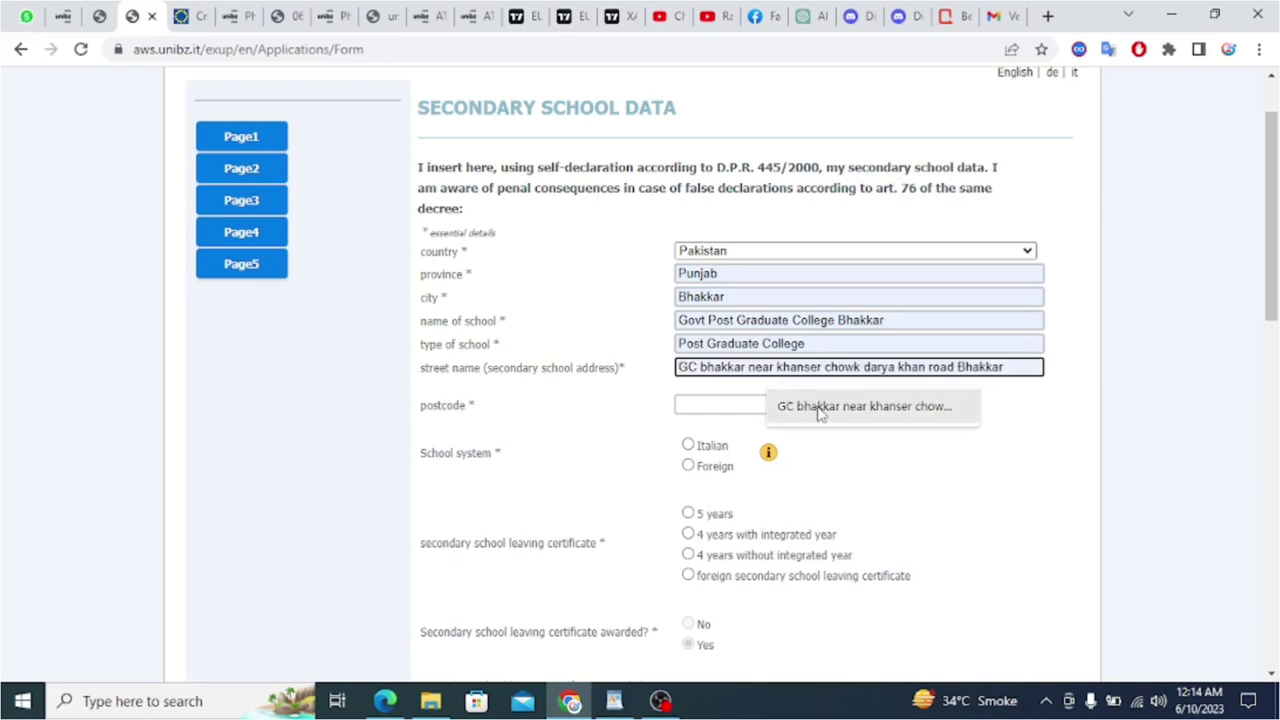
left_click(820, 408)
left_click(725, 406)
left_click(765, 444)
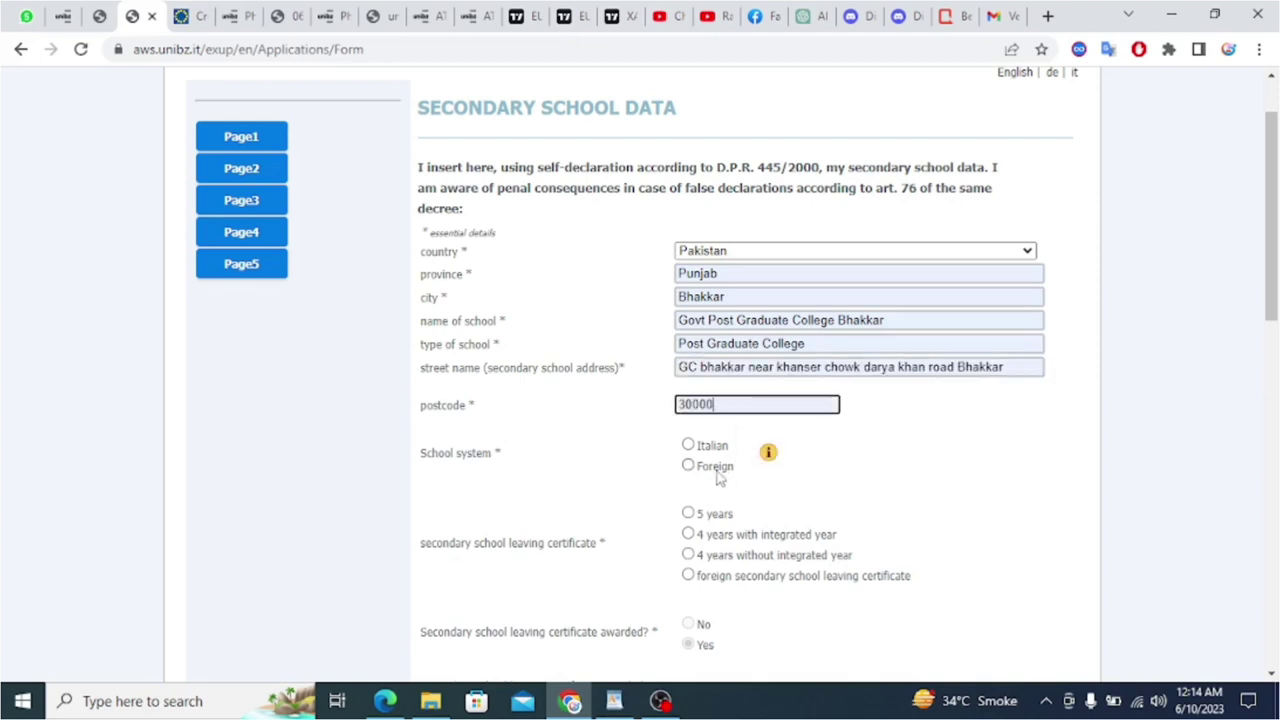
Set the school system to Foreign and the leaving certificate to foreign secondary school leaving certificate.
left_click(688, 465)
triple_click(417, 455)
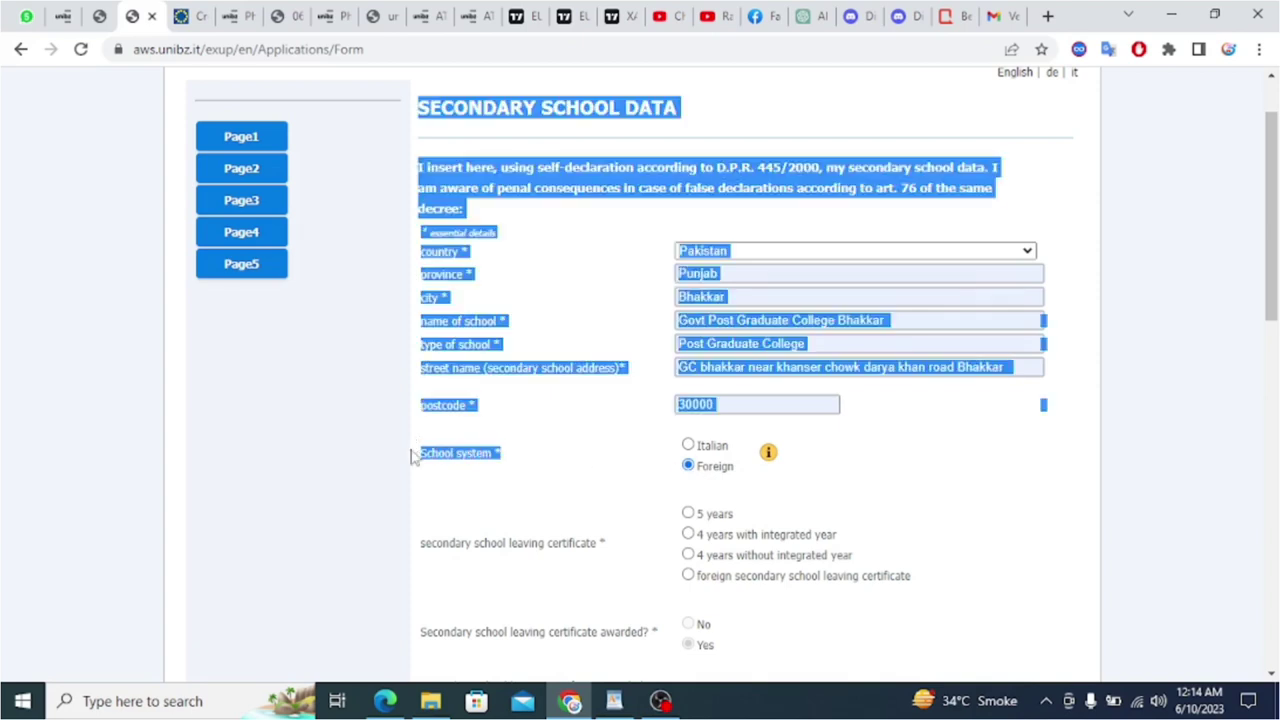
left_click(600, 456)
scroll(645, 395, "down", 3)
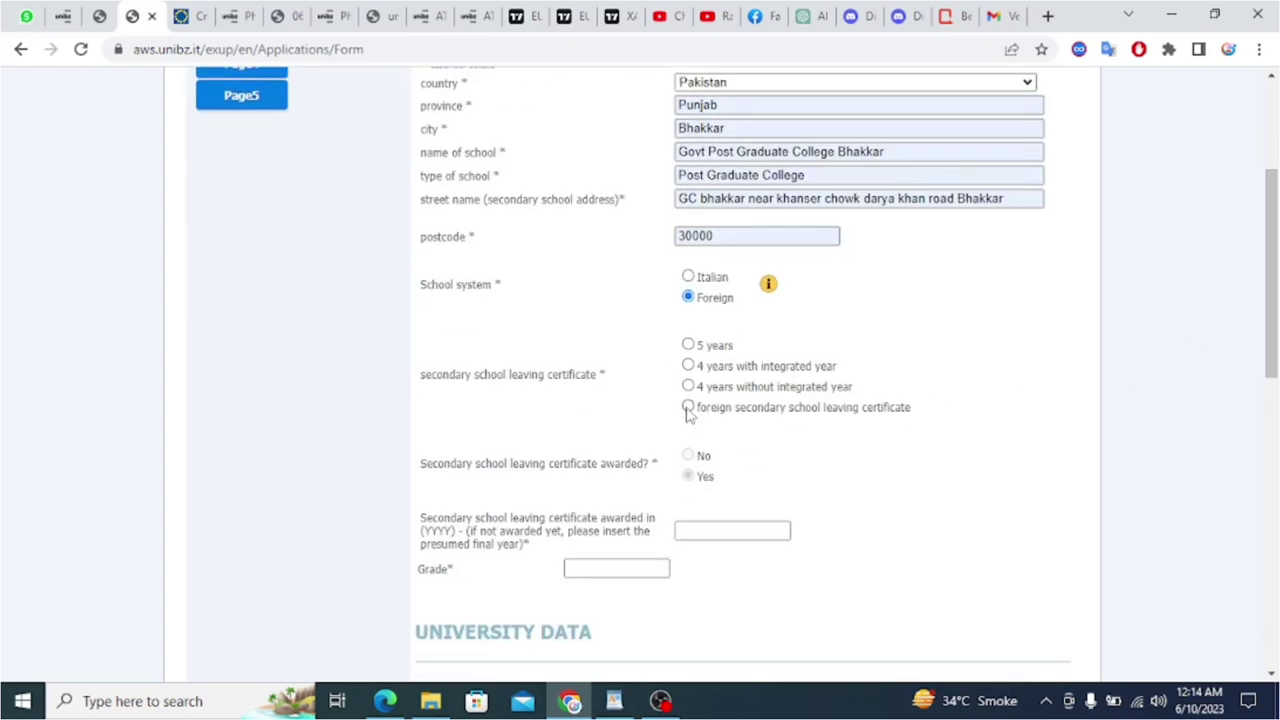
left_click(688, 408)
Enter 2016 as the year the leaving certificate was awarded and B as the grade.
scroll(700, 330, "down", 3)
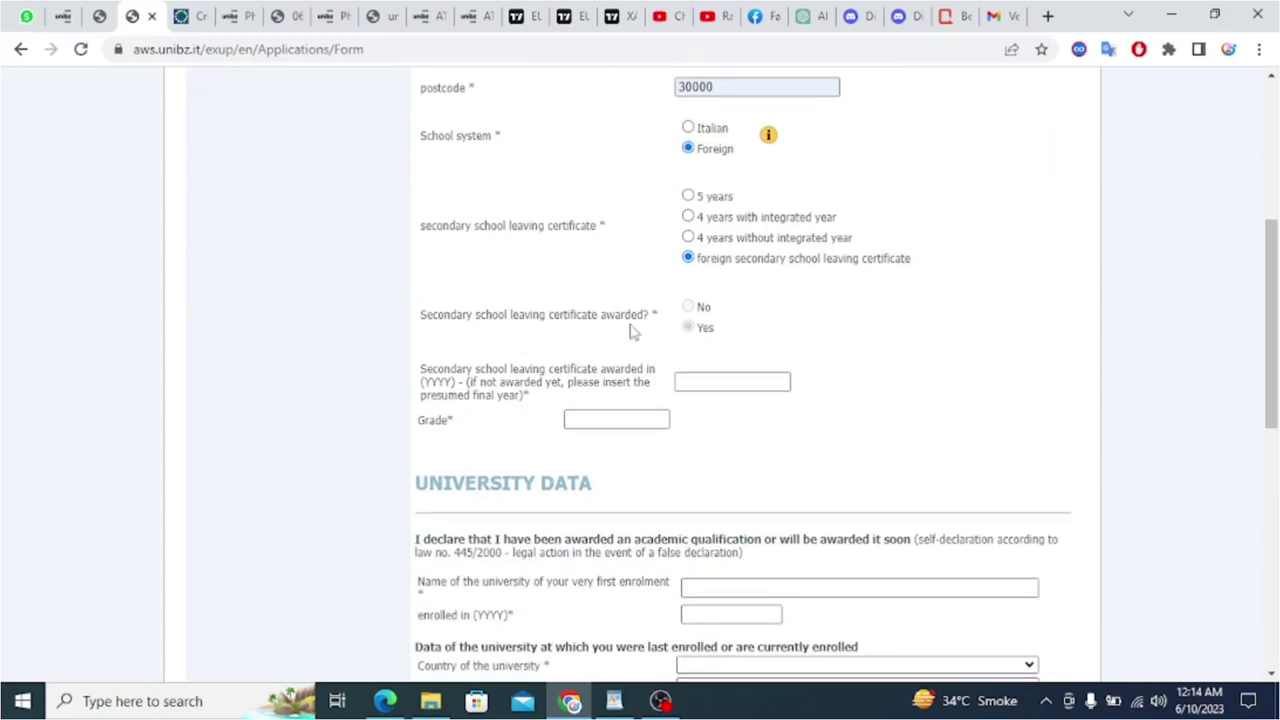
left_click(711, 380)
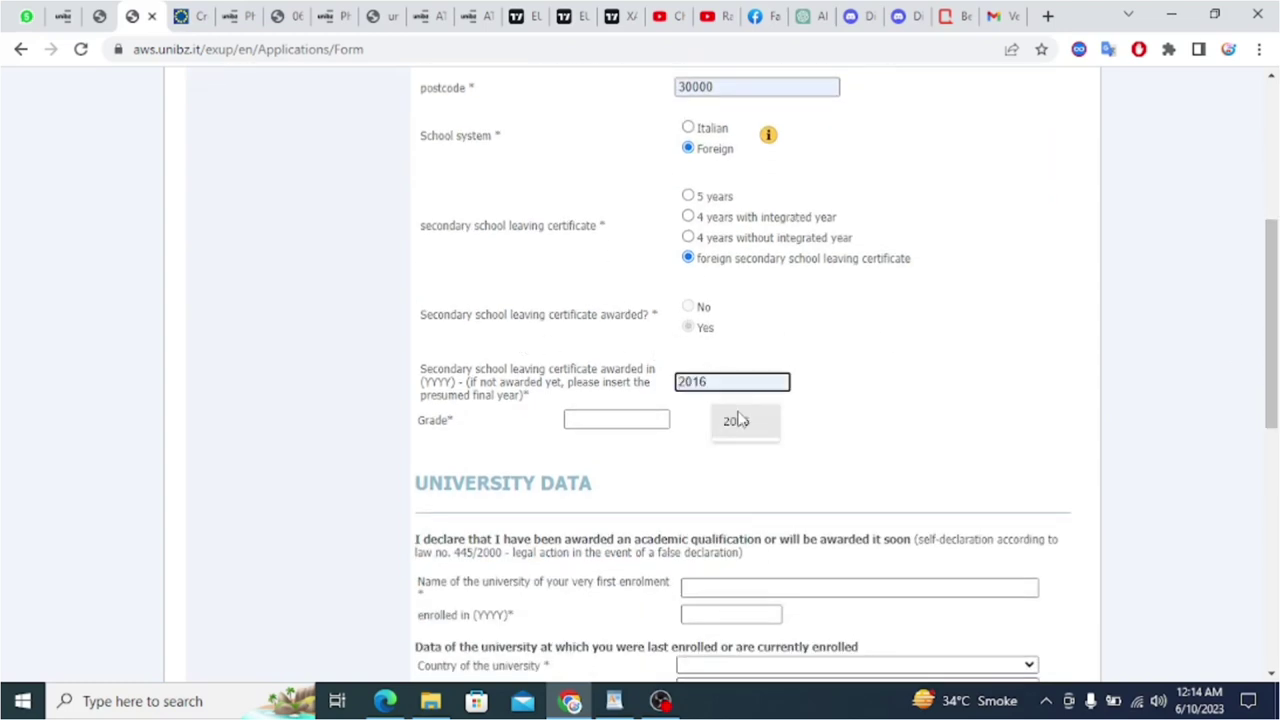
left_click(736, 420)
left_click(616, 419)
left_click(625, 452)
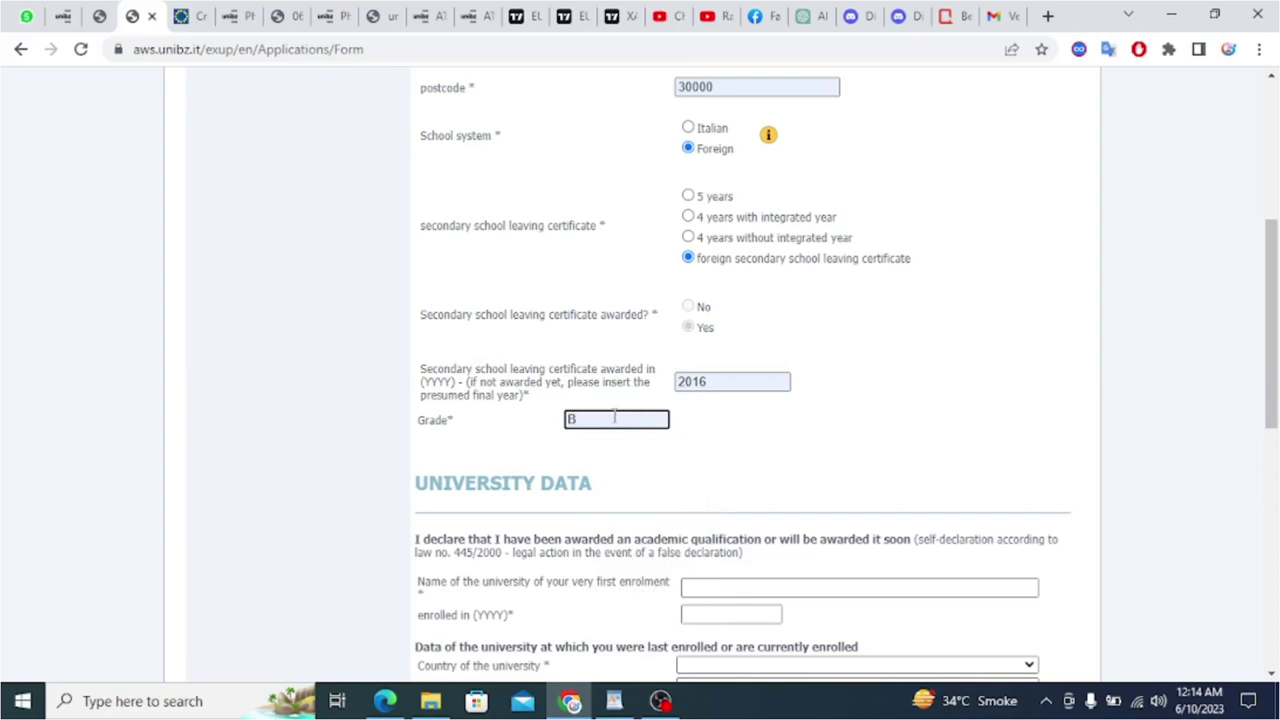
Enter Government College University Faisalabad as the university of very first enrolment, with 2018 as the enrolment year.
scroll(1237, 300, "down", 1)
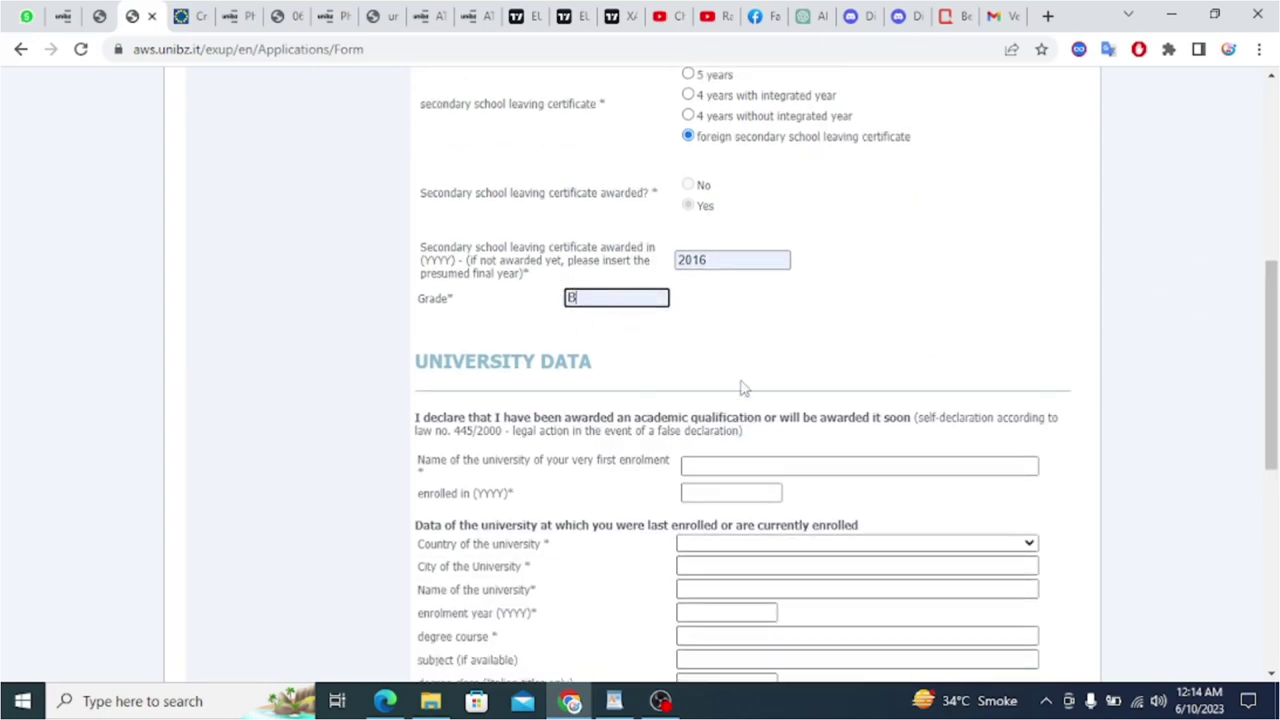
scroll(1262, 380, "down", 1)
left_click(718, 360)
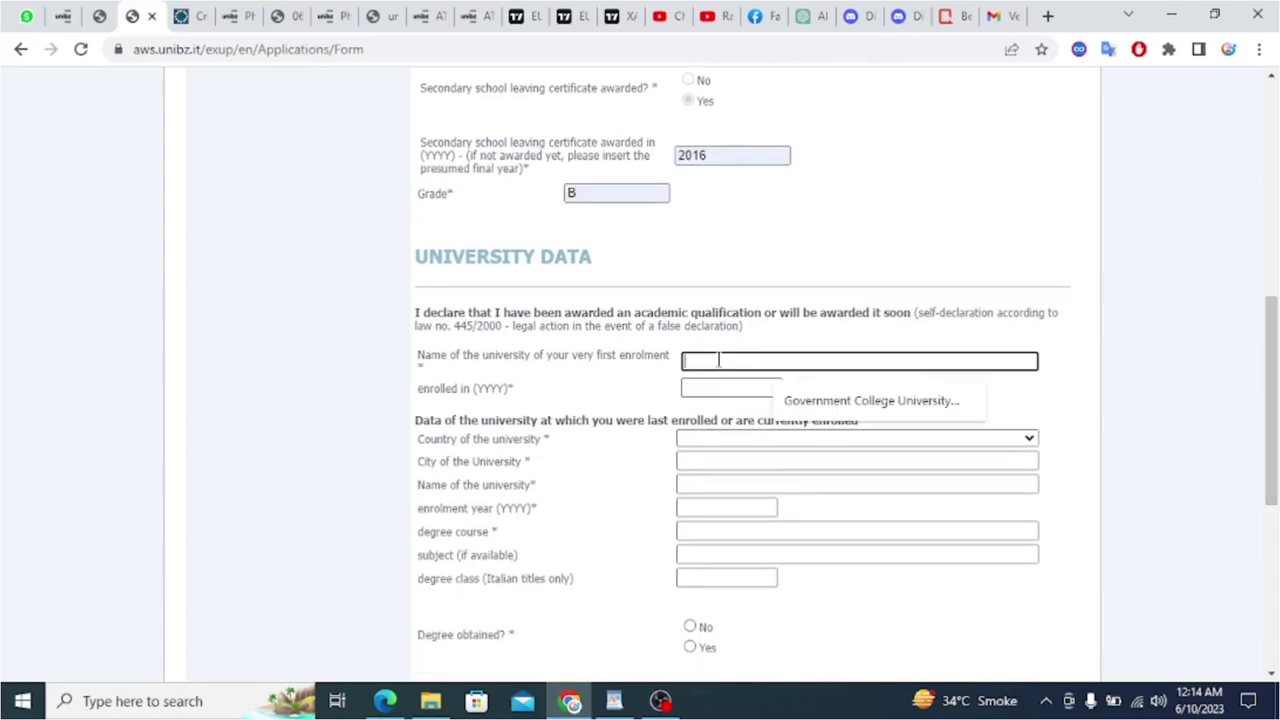
left_click(858, 399)
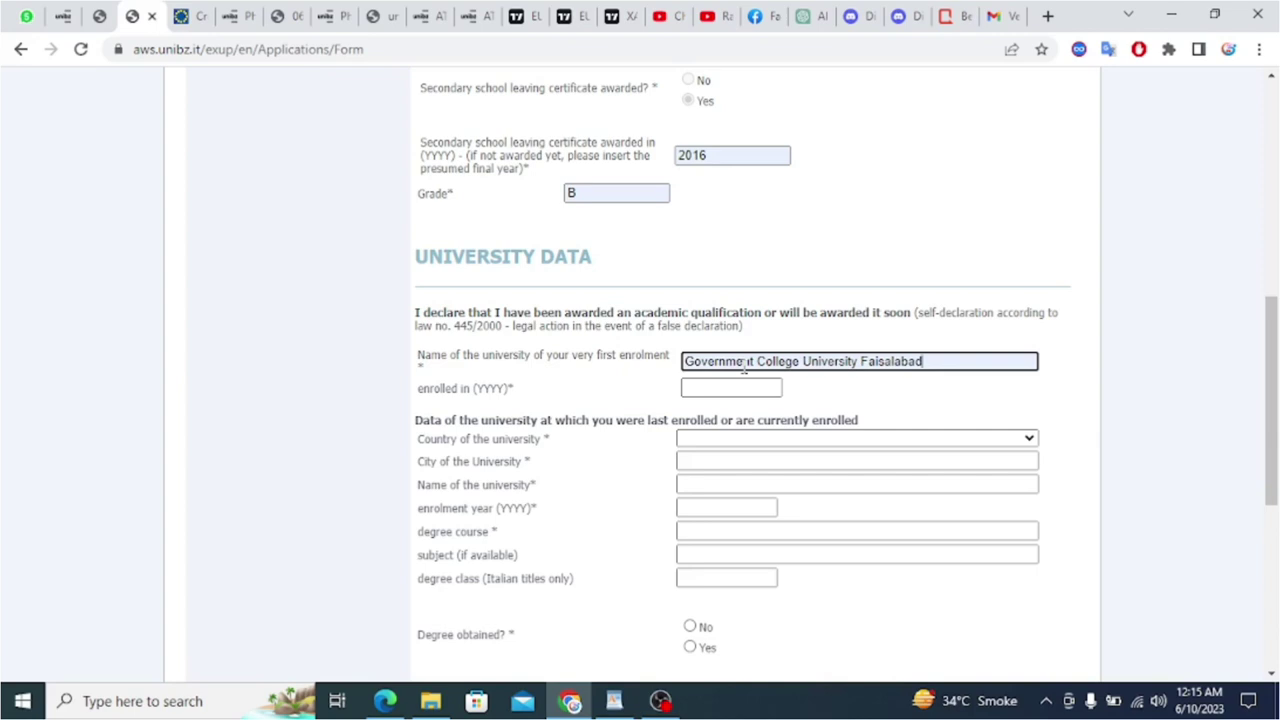
left_click(710, 387)
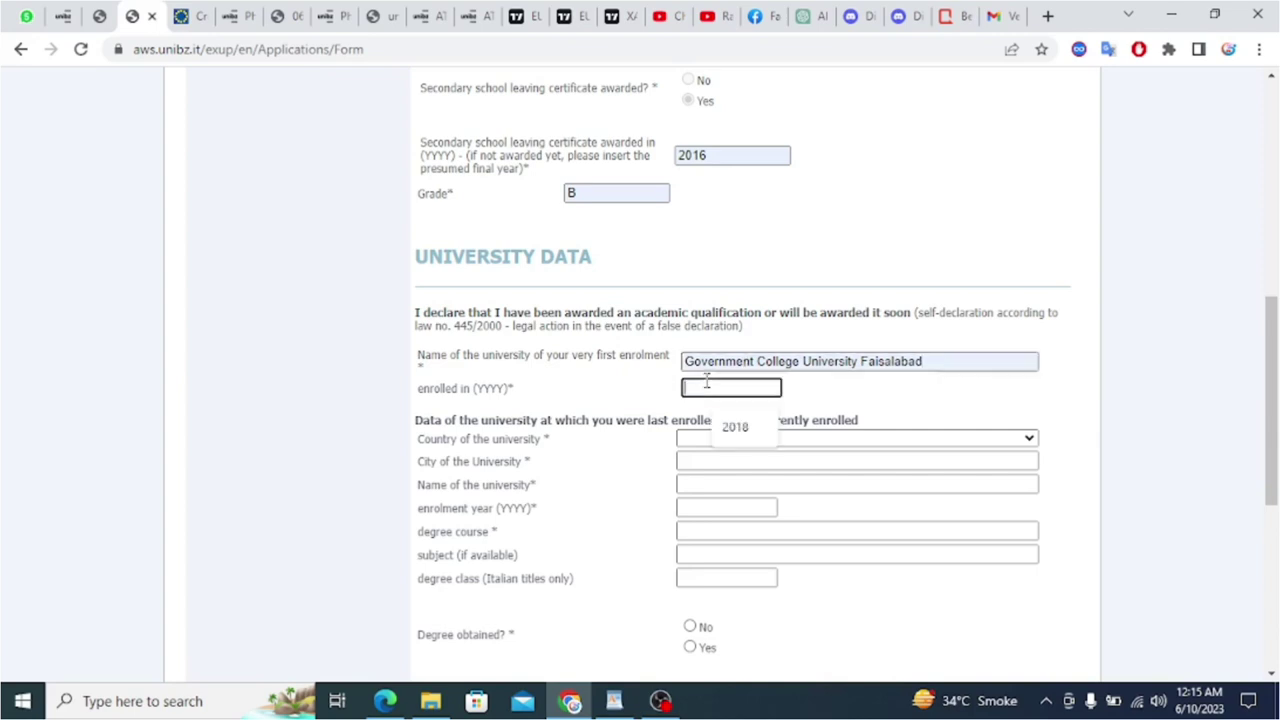
left_click(745, 428)
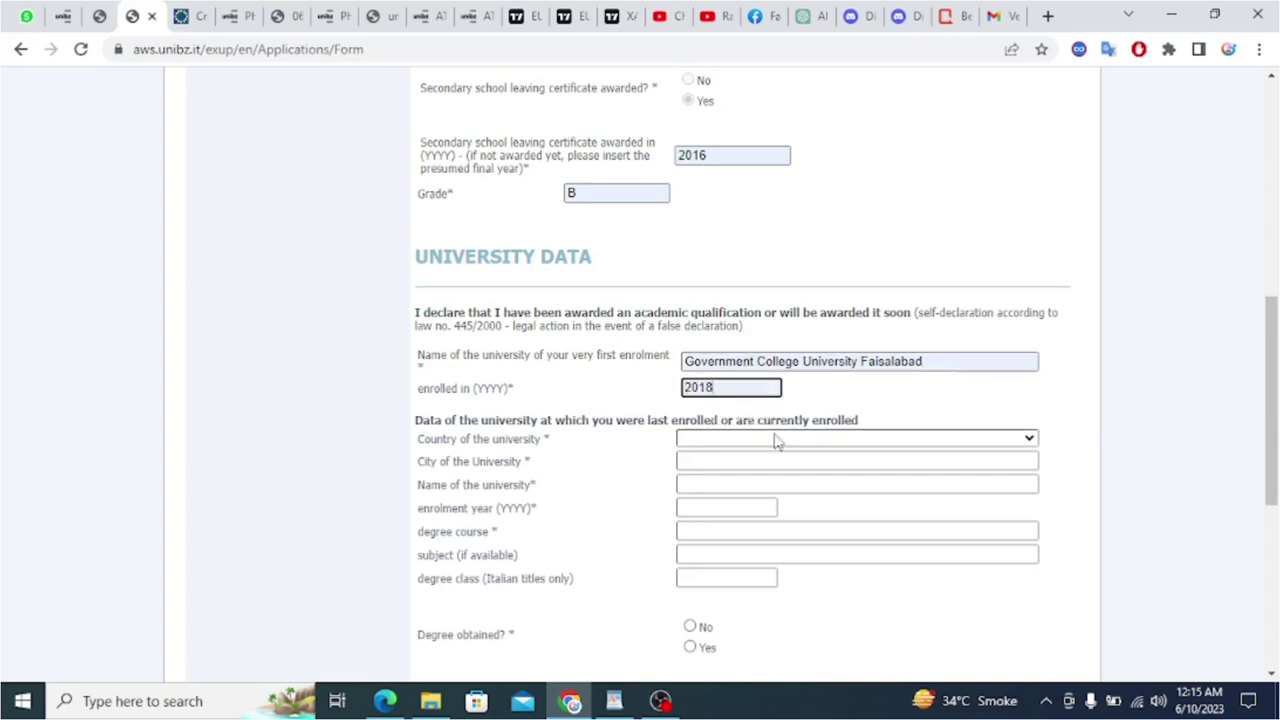
Set the last attended university's country to Pakistan and its city to Faisalabad.
left_click(775, 439)
key("p")
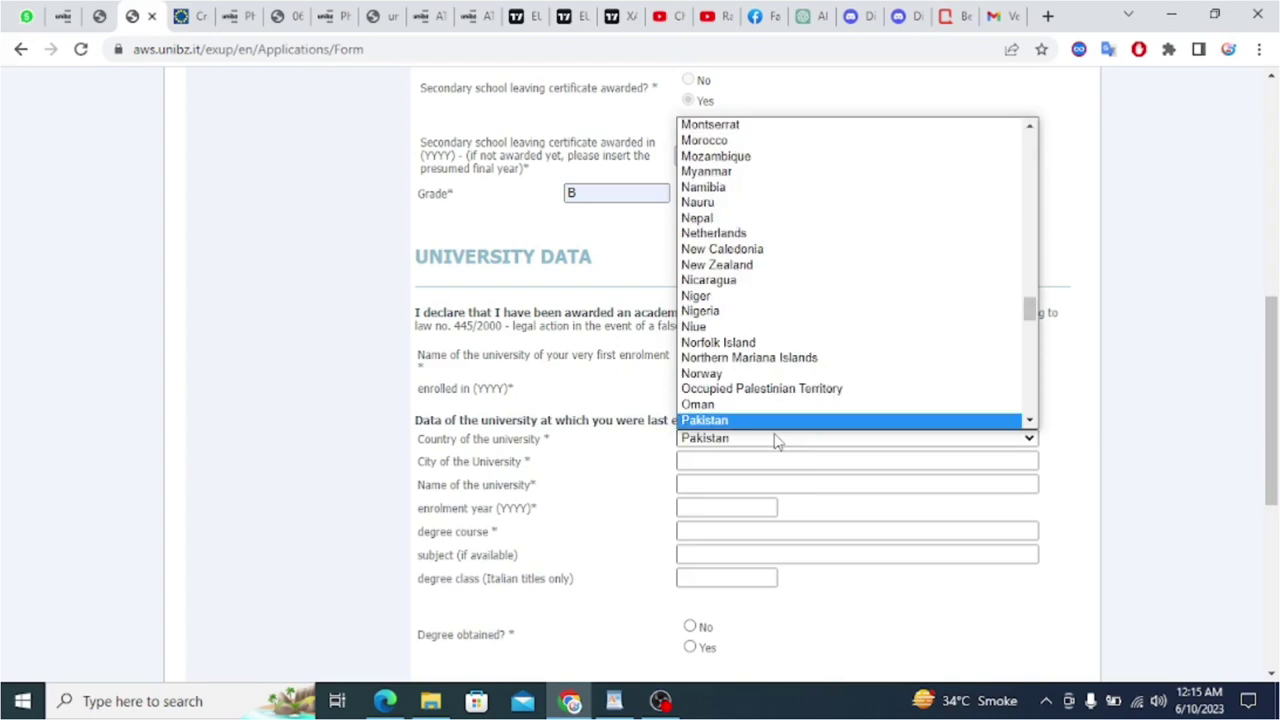
left_click(734, 424)
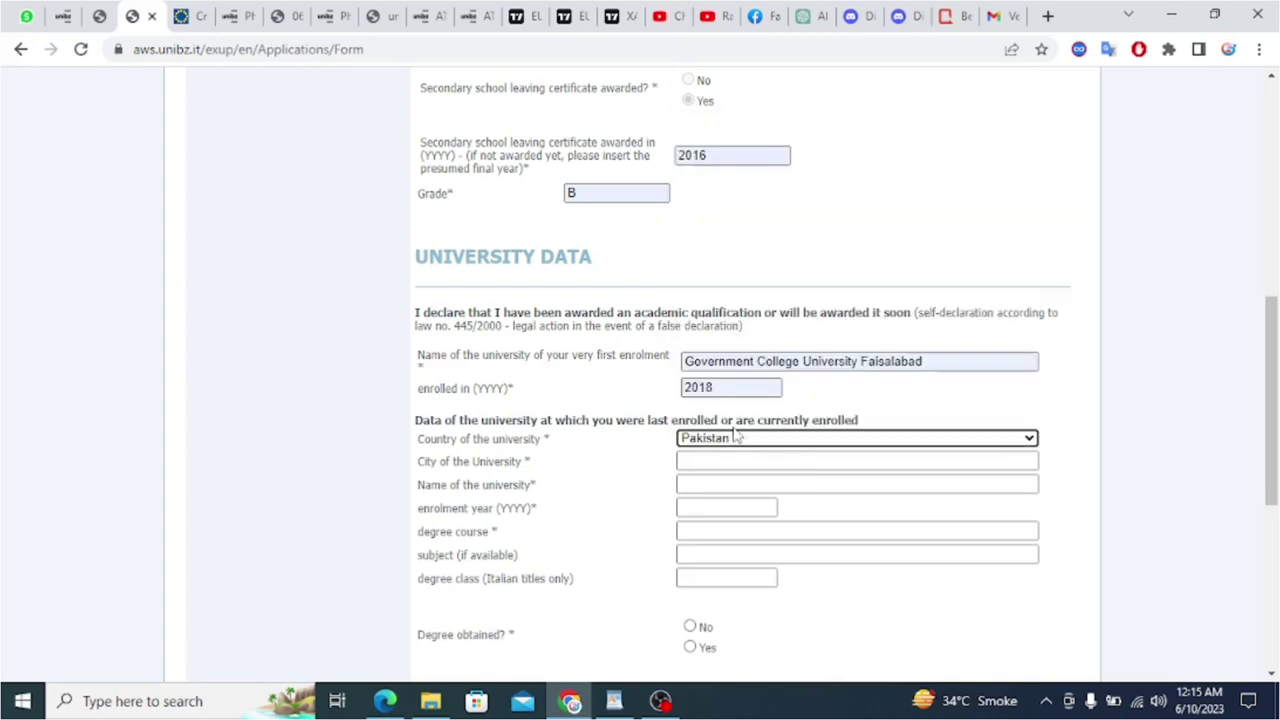
left_click(730, 458)
left_click(808, 500)
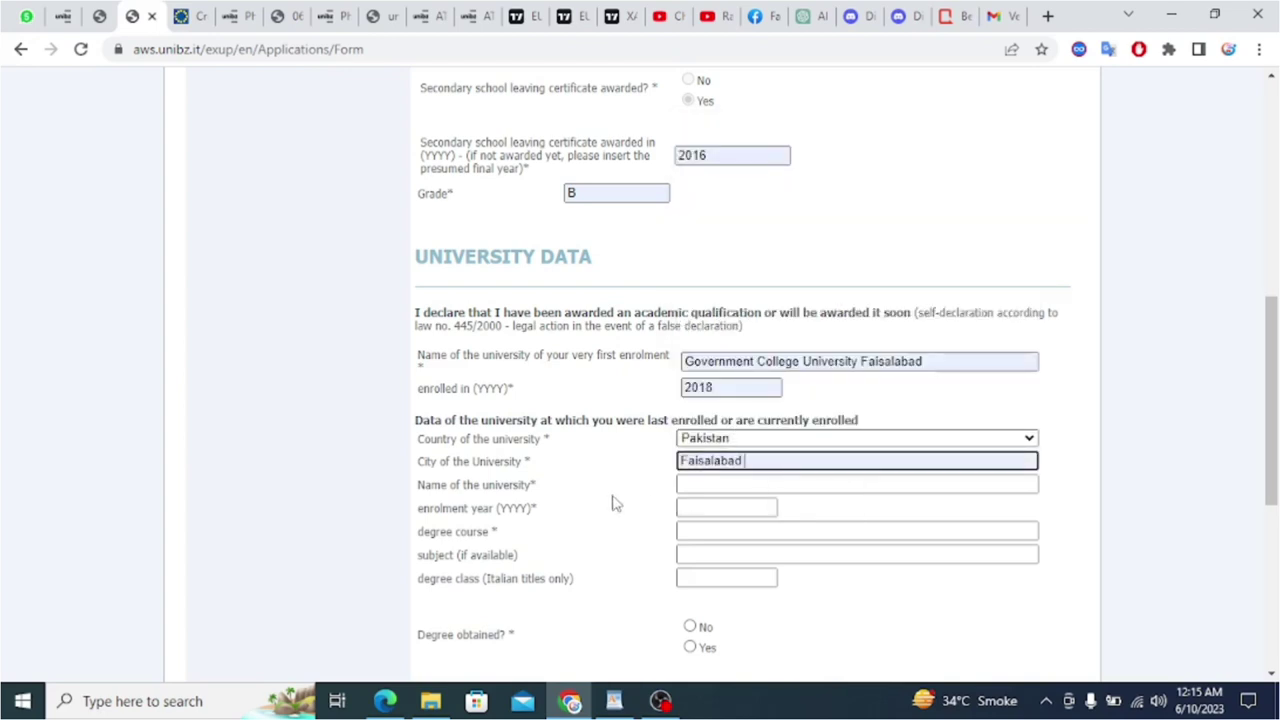
Enter Government College University Faisalabad as the last attended university, with enrolment year 2020.
left_click(730, 486)
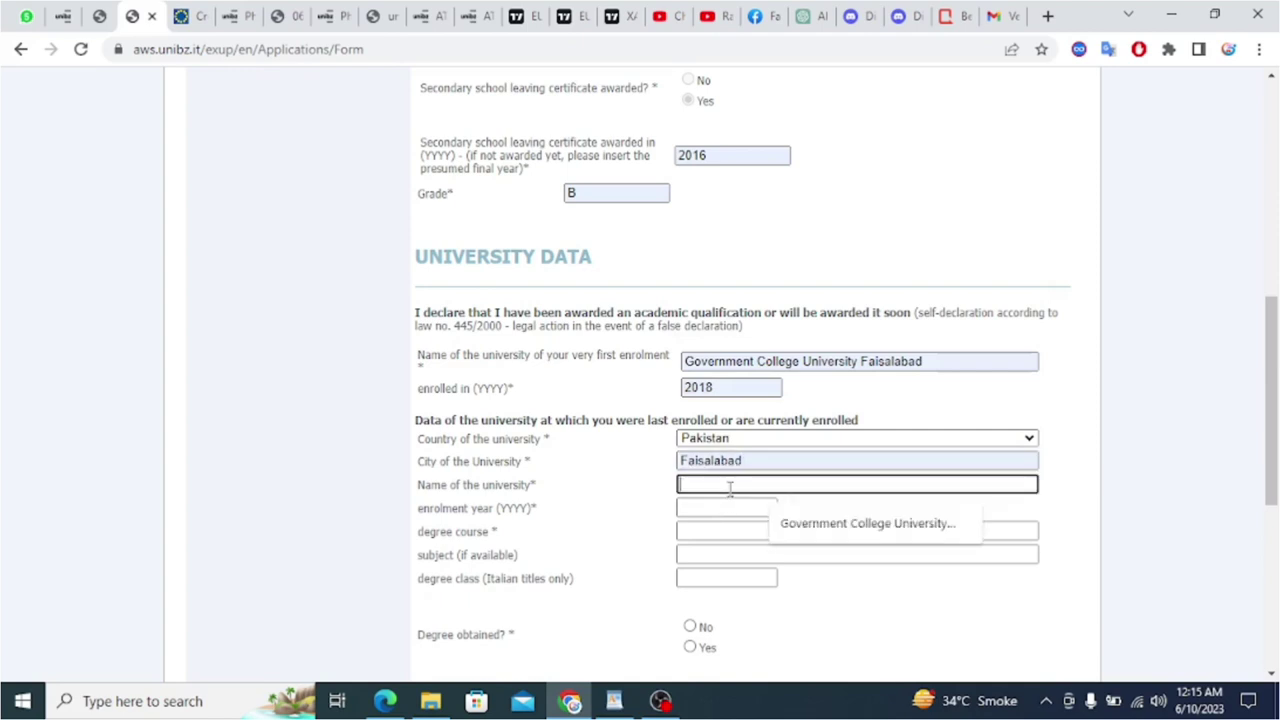
left_click(815, 524)
left_click(756, 508)
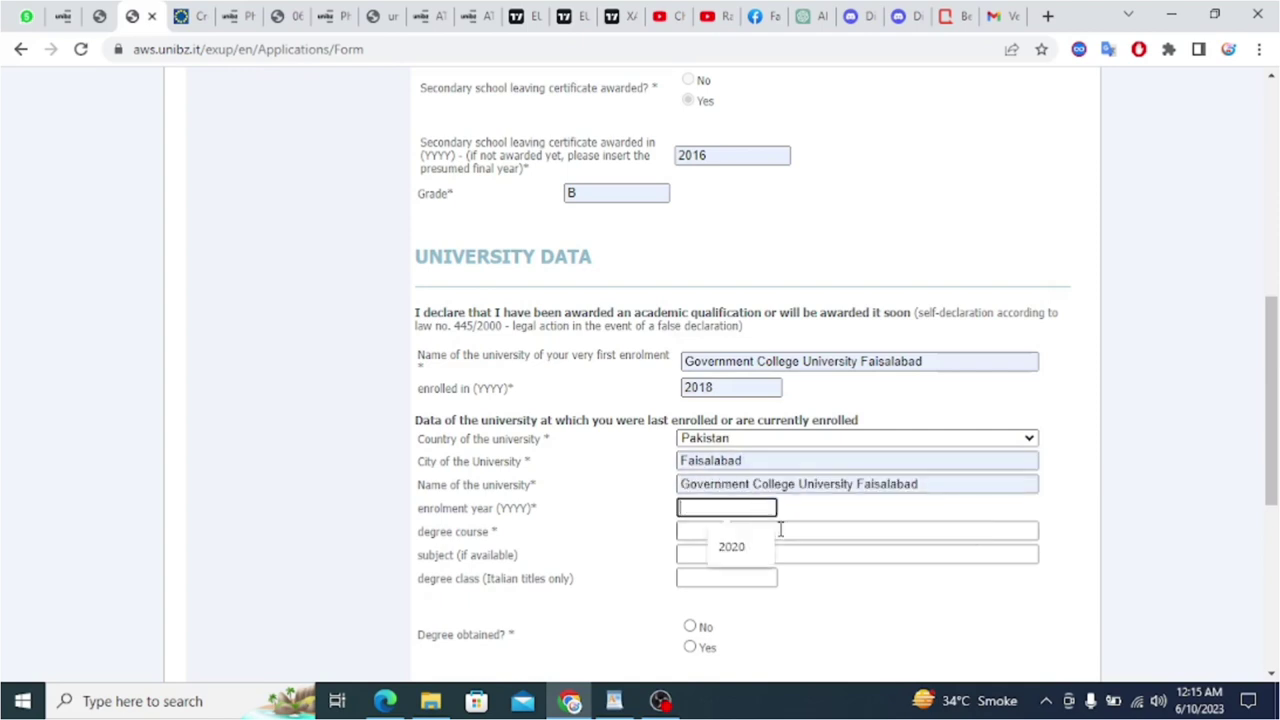
left_click(754, 551)
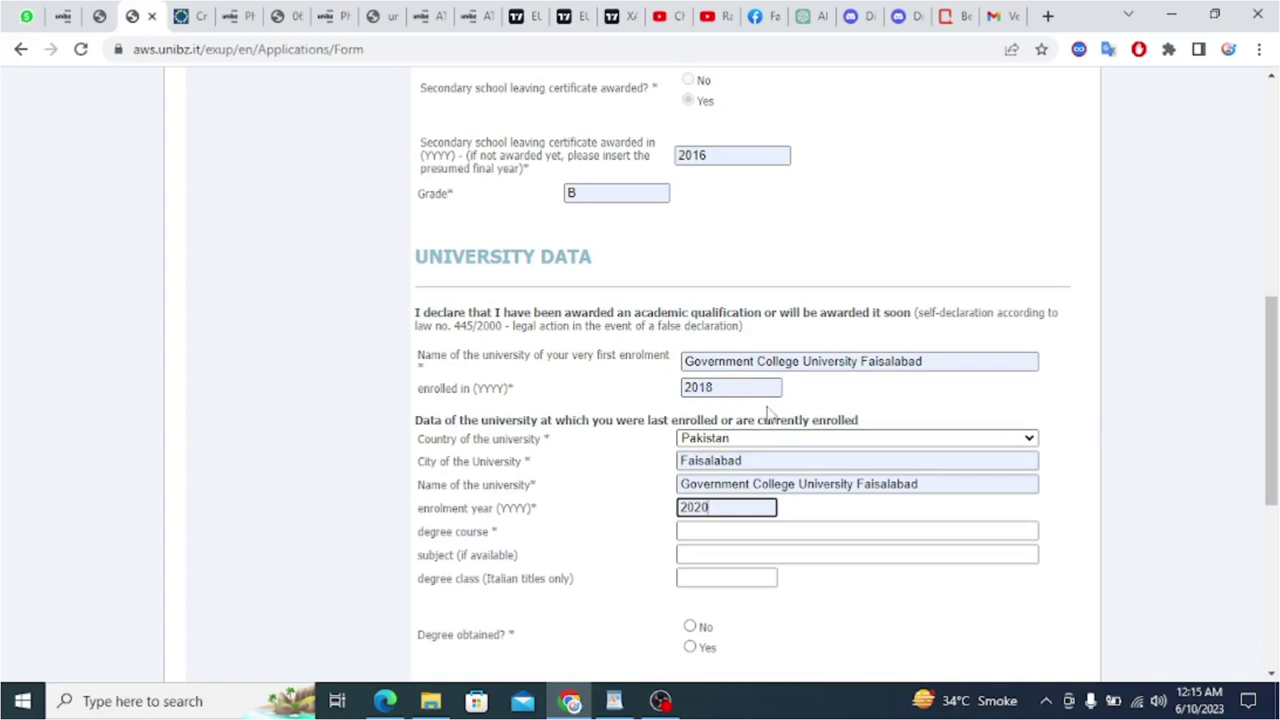
left_click(850, 412)
left_click_drag(420, 350, 514, 403)
left_click(530, 407)
left_click_drag(415, 420, 573, 580)
left_click(653, 534)
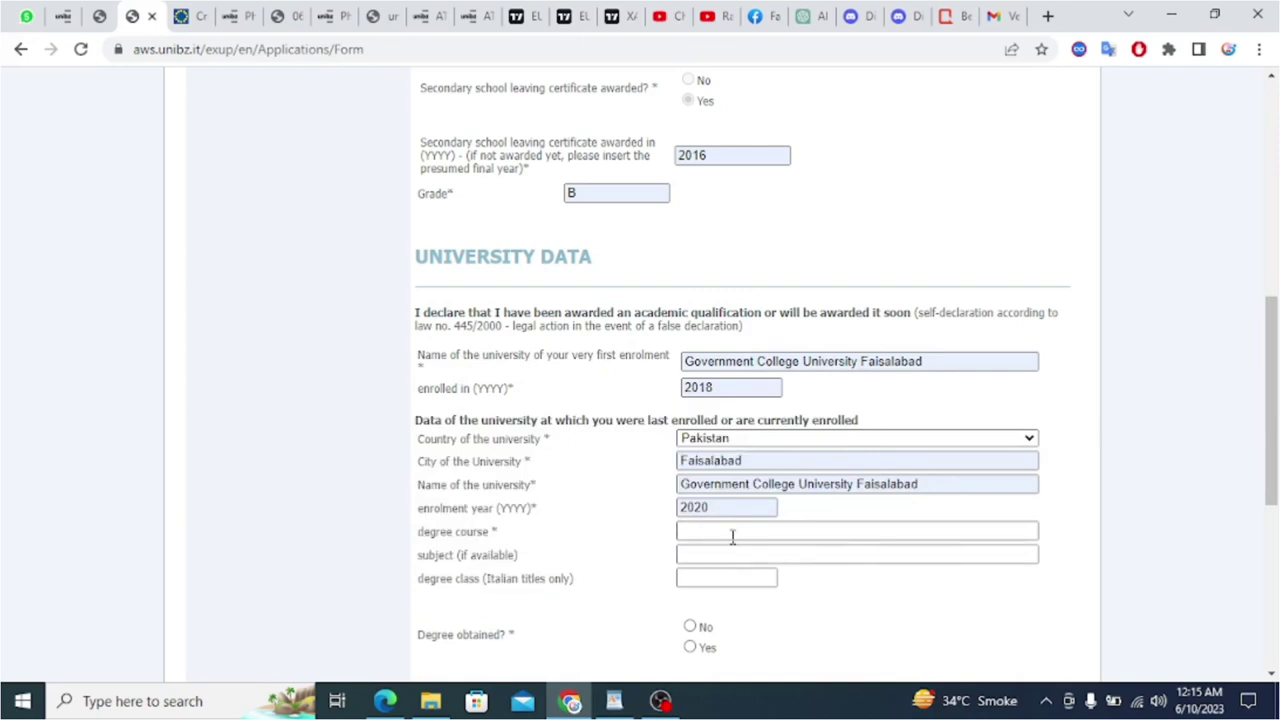
Enter MS CS 18 year Qualification as degree course, Computer Science as subject and MS INFORMATICA QUALIFICA 18 ANNI as degree class.
left_click(732, 537)
left_click(810, 570)
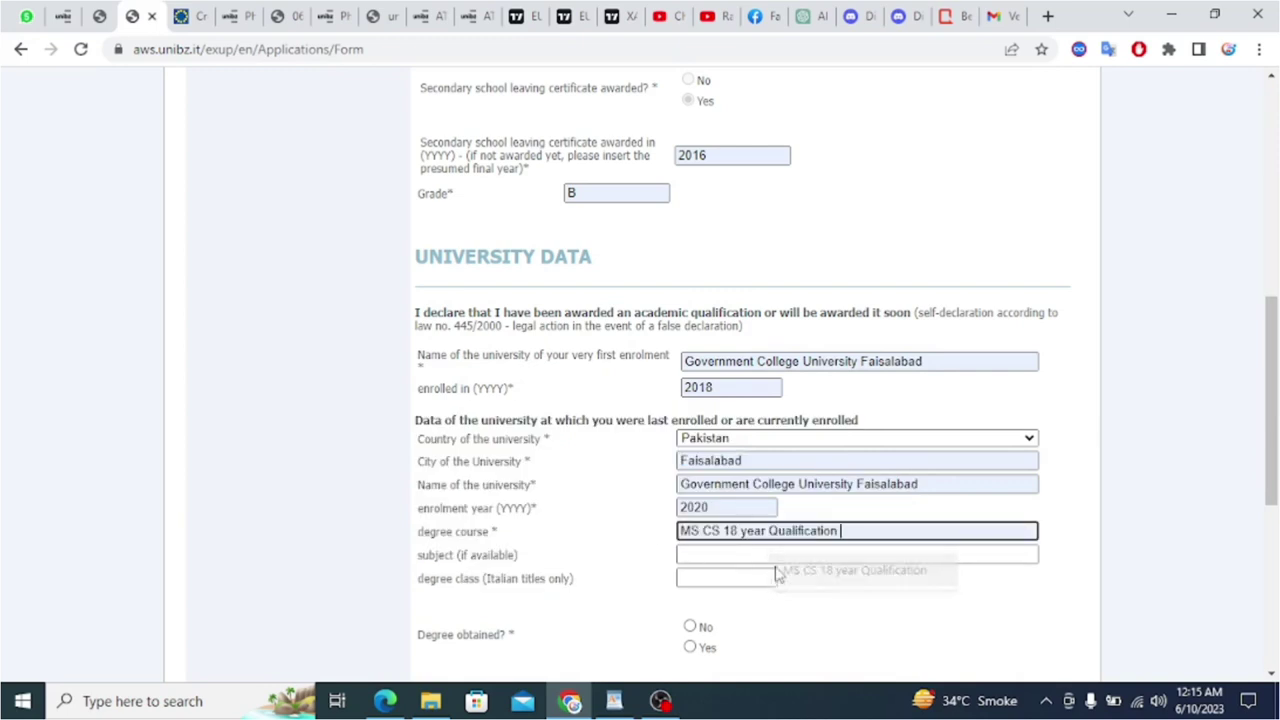
left_click(700, 555)
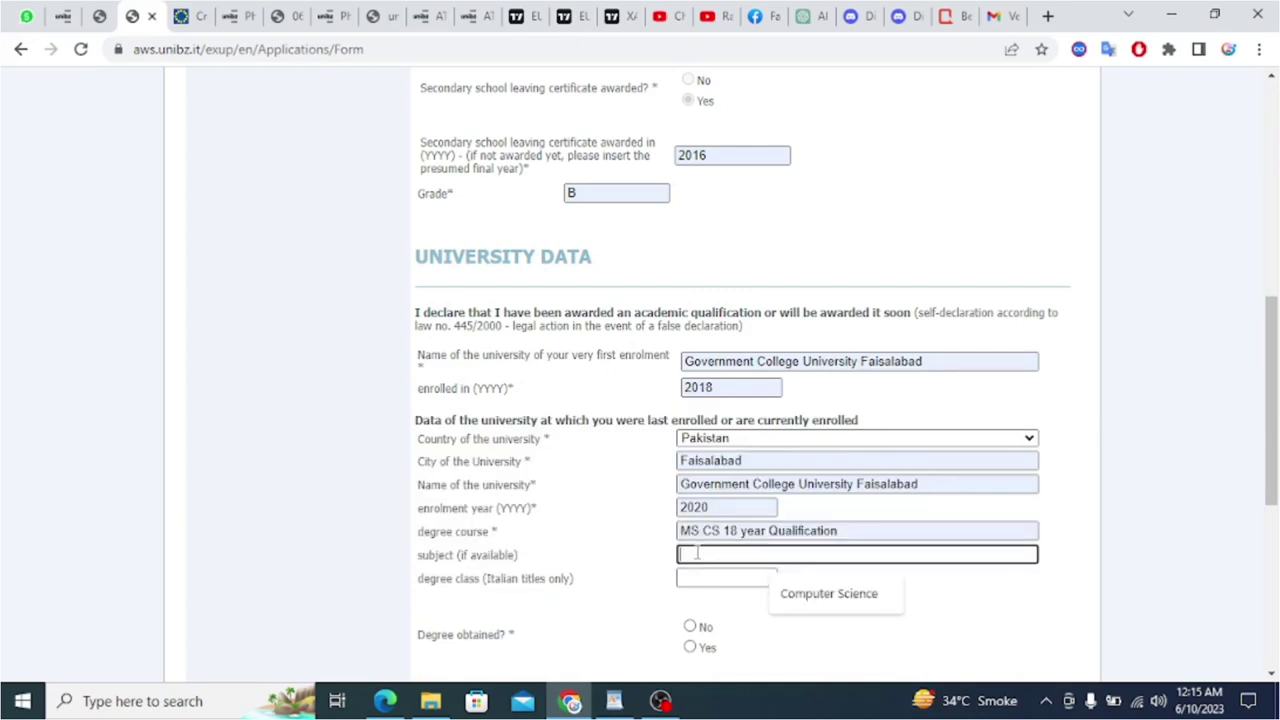
left_click(791, 600)
left_click(718, 582)
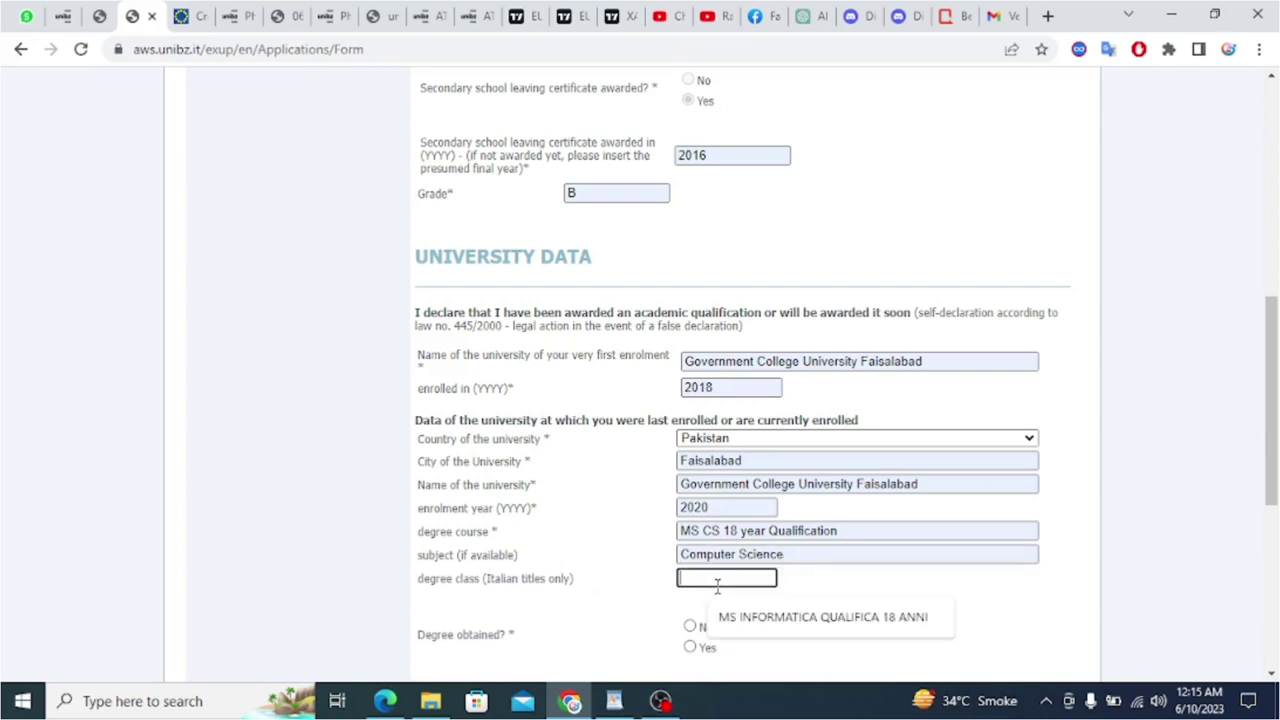
left_click(777, 617)
Mark the degree as obtained, dated 06/02/2023, with a final mark of 3.89.
left_click_drag(1272, 343, 1272, 393)
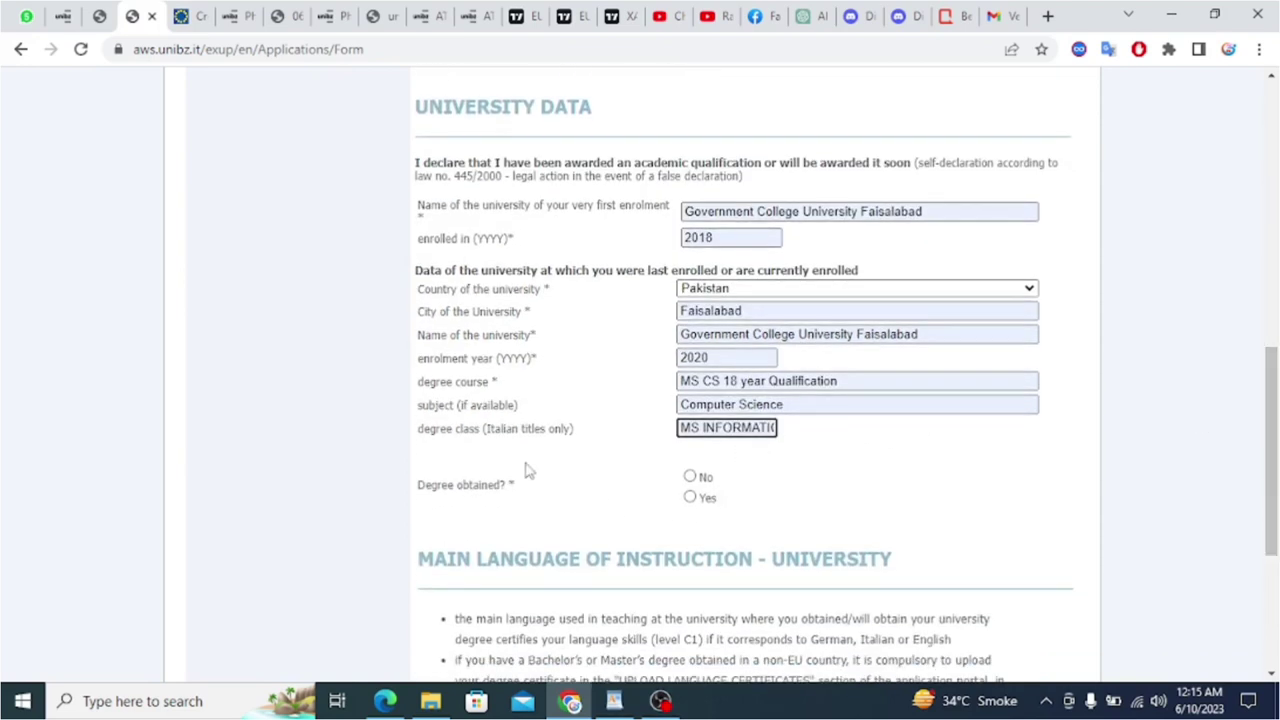
left_click(700, 500)
scroll(857, 452, "down", 2)
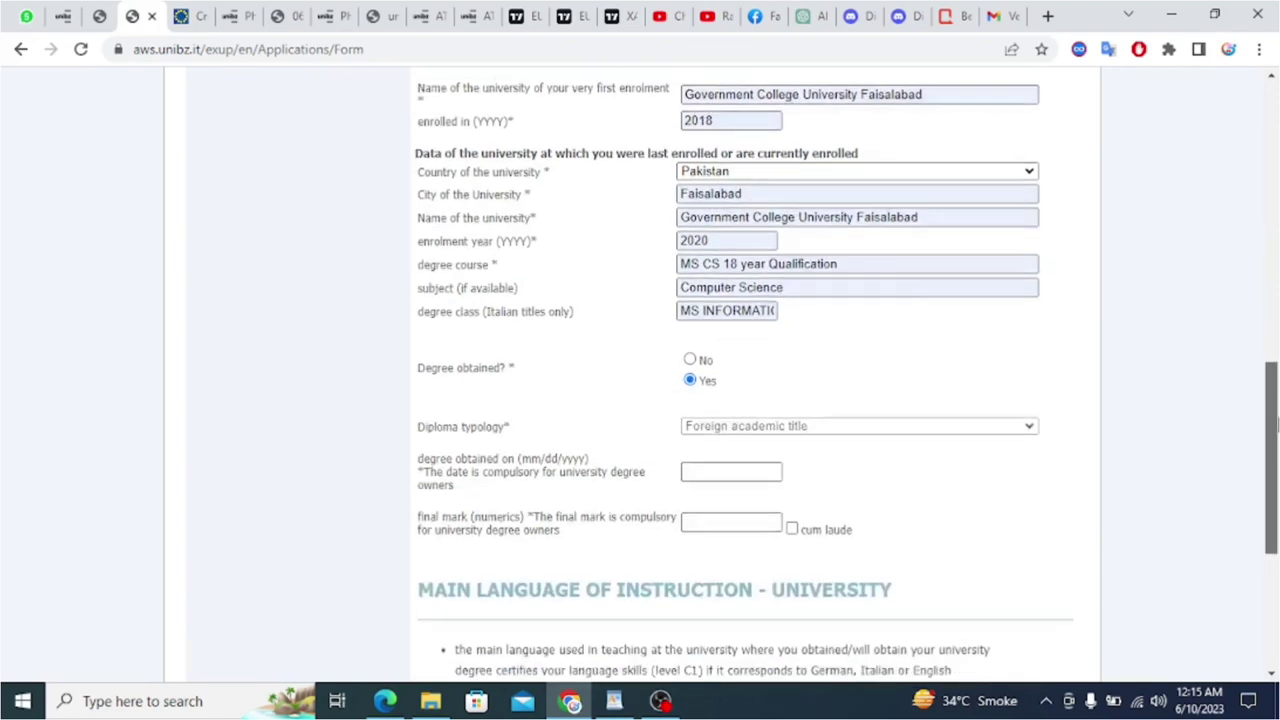
left_click(737, 420)
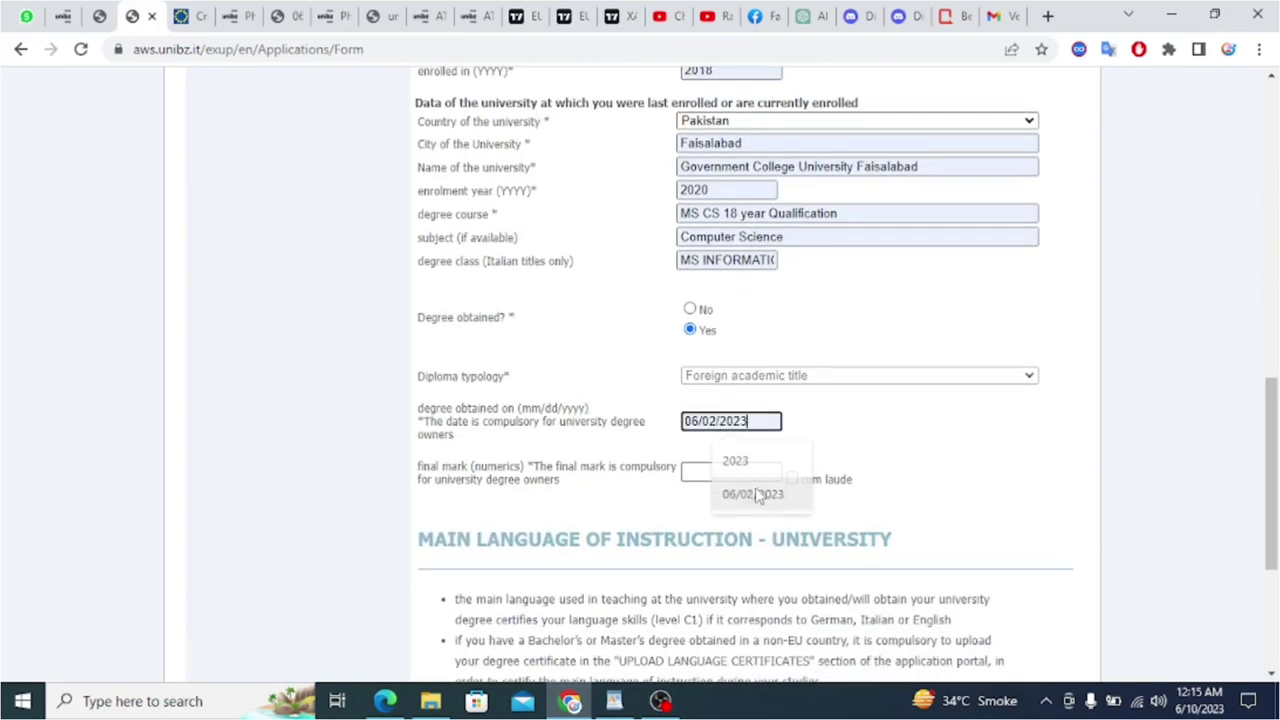
left_click(754, 491)
left_click_drag(604, 418, 521, 413)
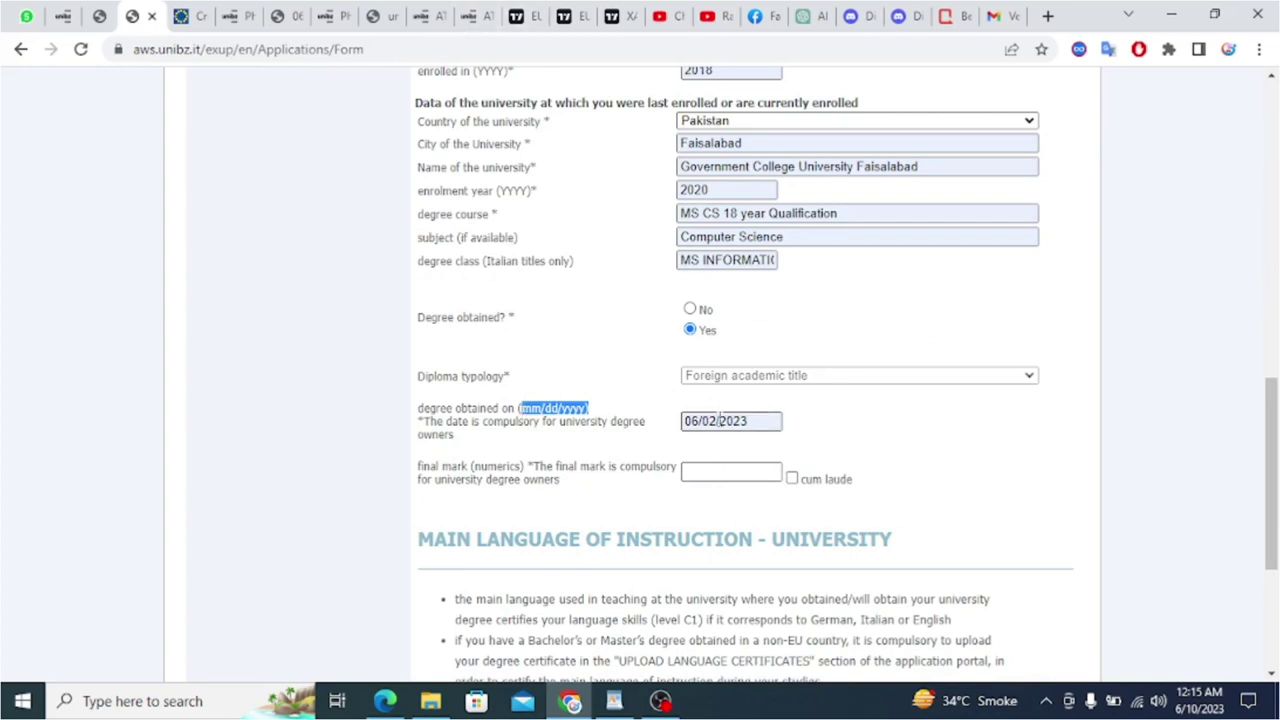
left_click(706, 470)
left_click(735, 299)
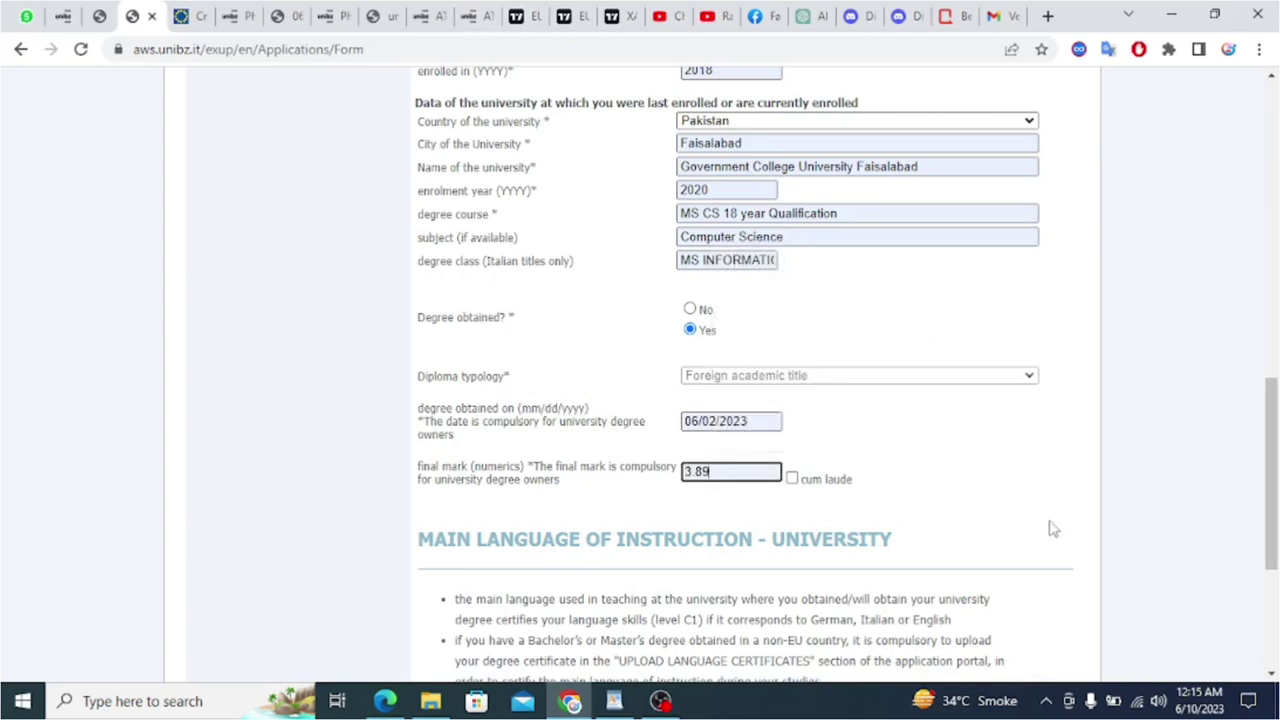
Declare English as the university's main language of instruction and proceed through the privacy policy confirmation to the survey questions.
scroll(1050, 530, "down", 3)
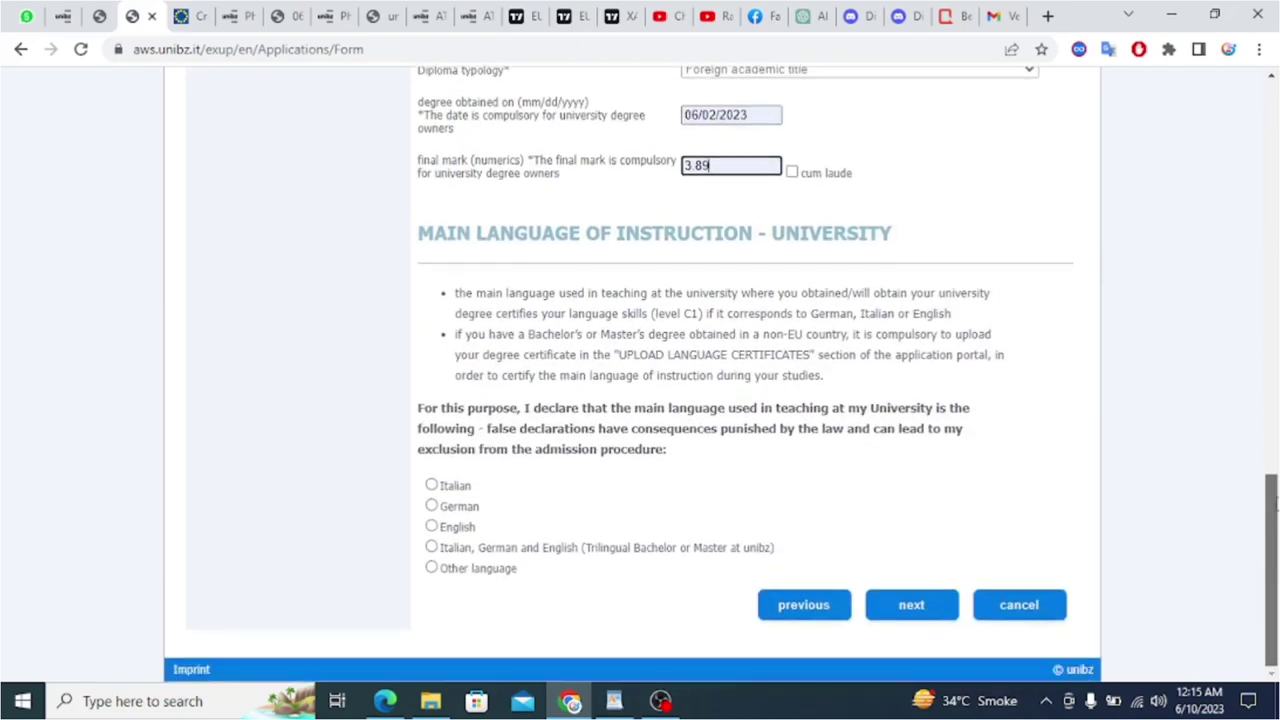
left_click(431, 527)
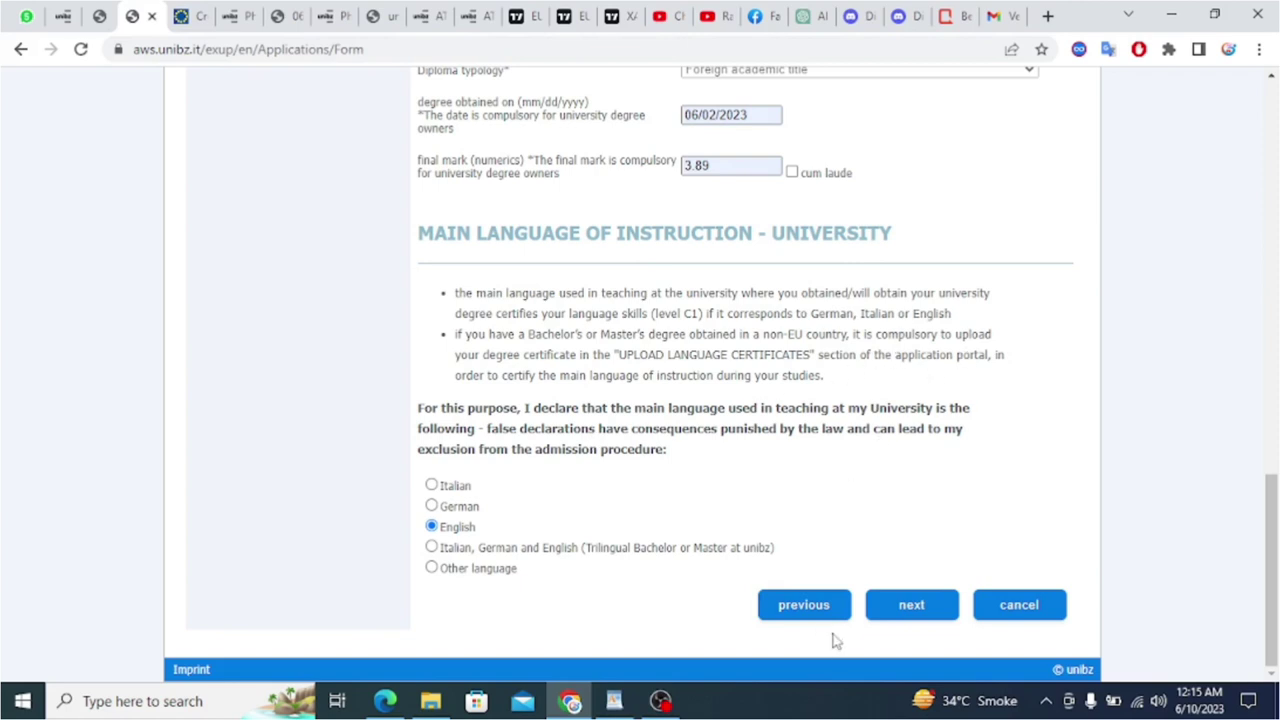
left_click(913, 610)
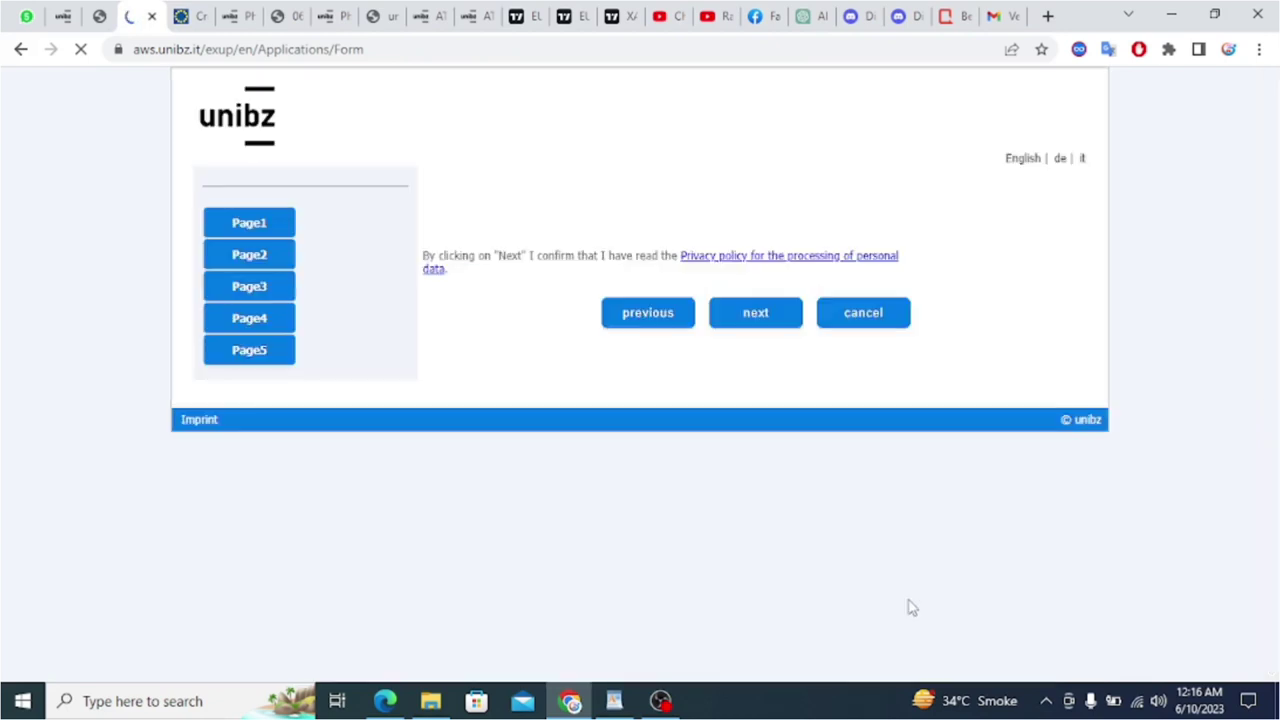
left_click(745, 317)
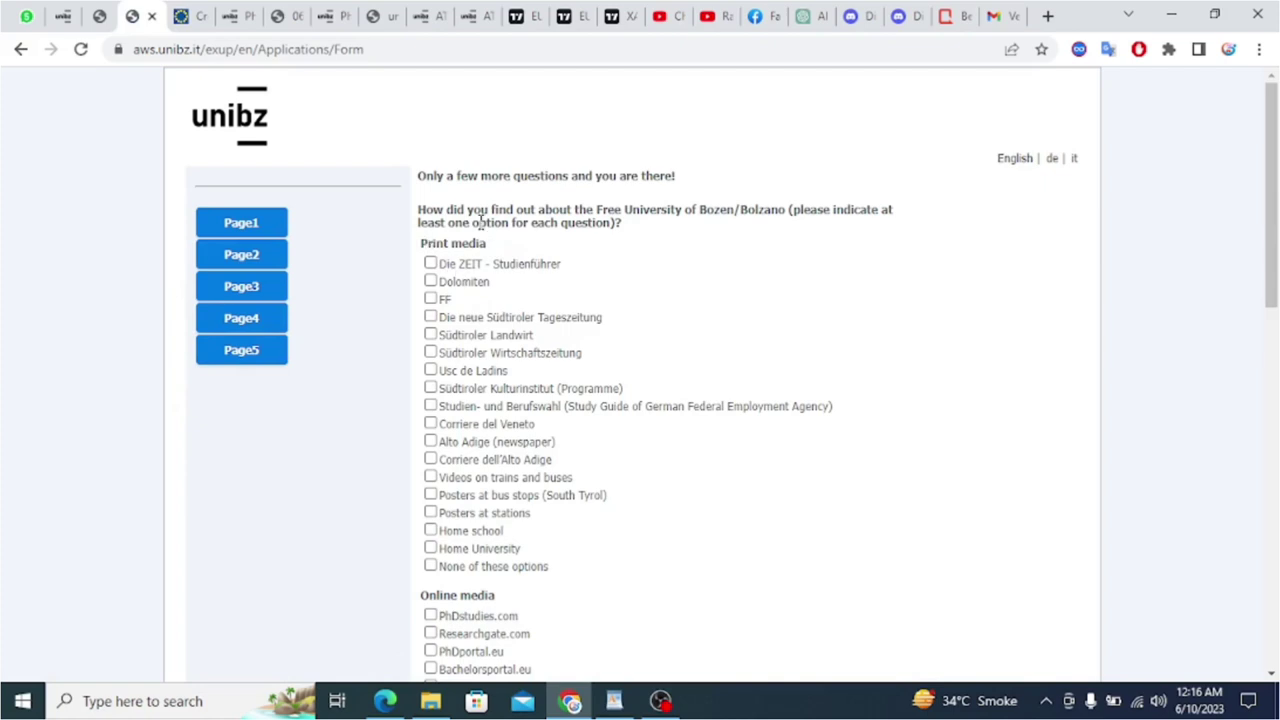
Answer the survey with None of these options for print media and Google Search for online media.
mouse_move(1268, 168)
left_mouse_down()
mouse_move(1270, 208)
mouse_move(1272, 190)
left_mouse_up()
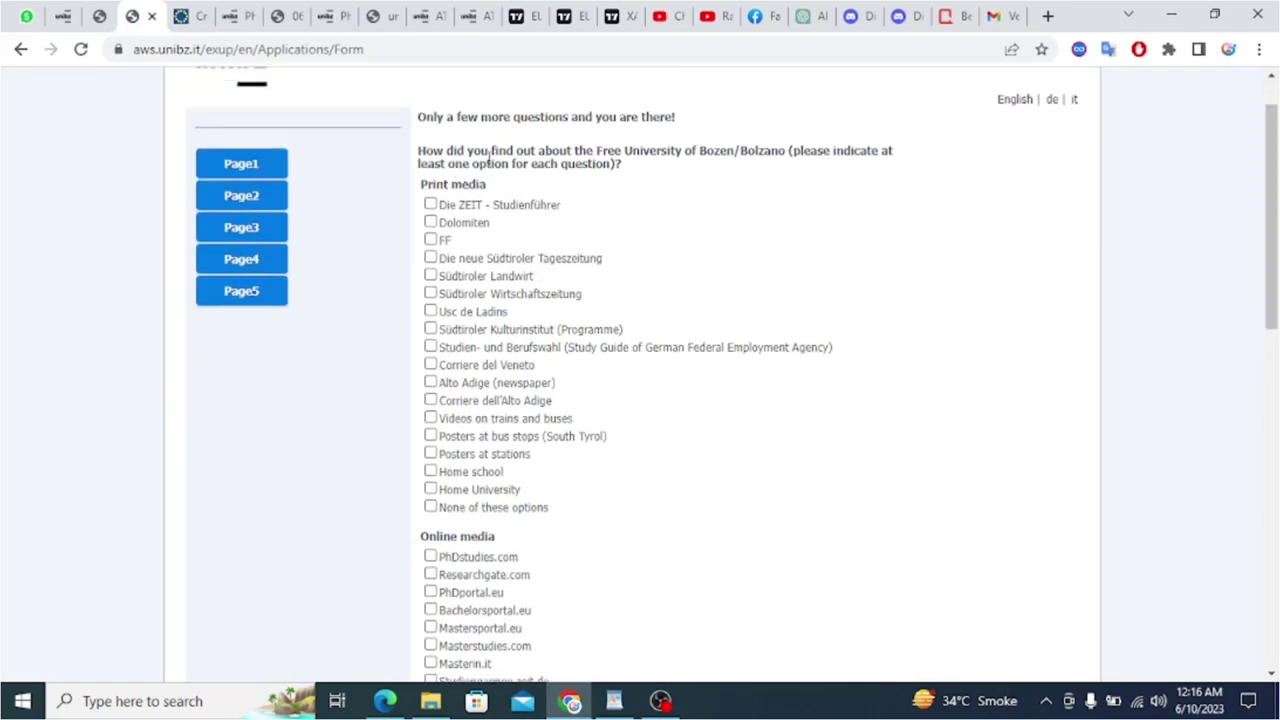
left_click(430, 507)
scroll(1042, 347, "down", 3)
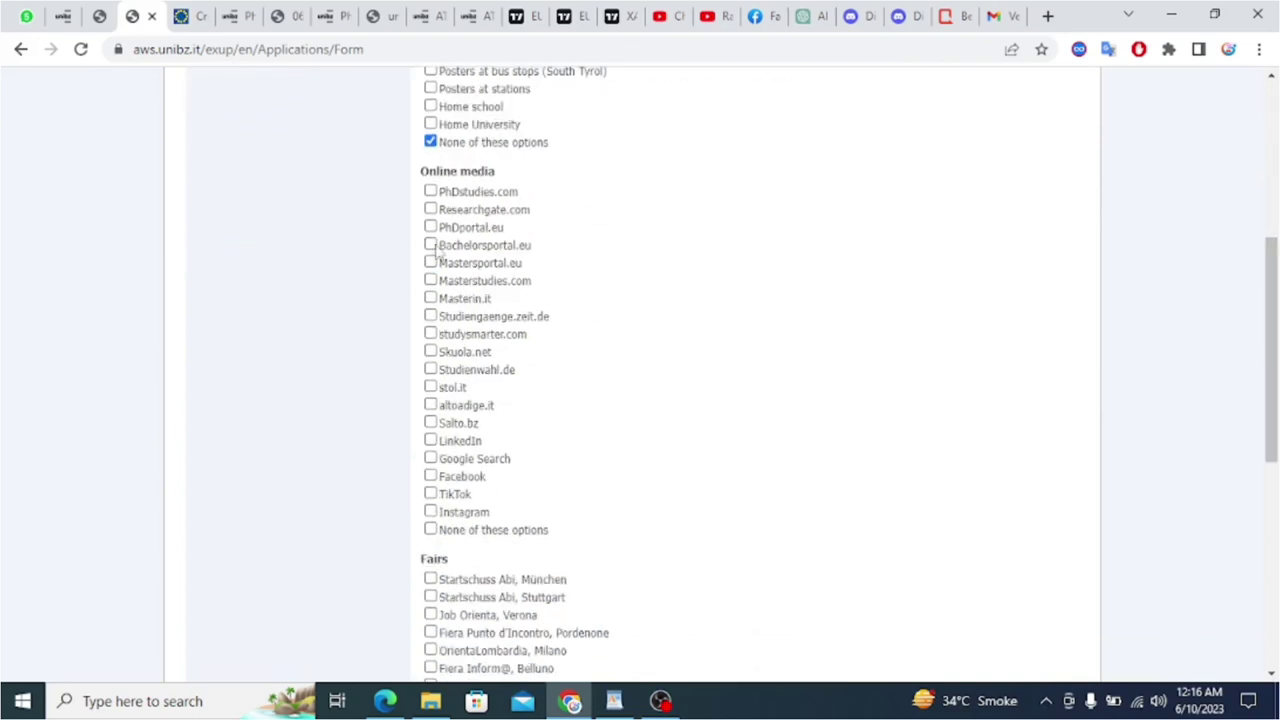
left_click(430, 458)
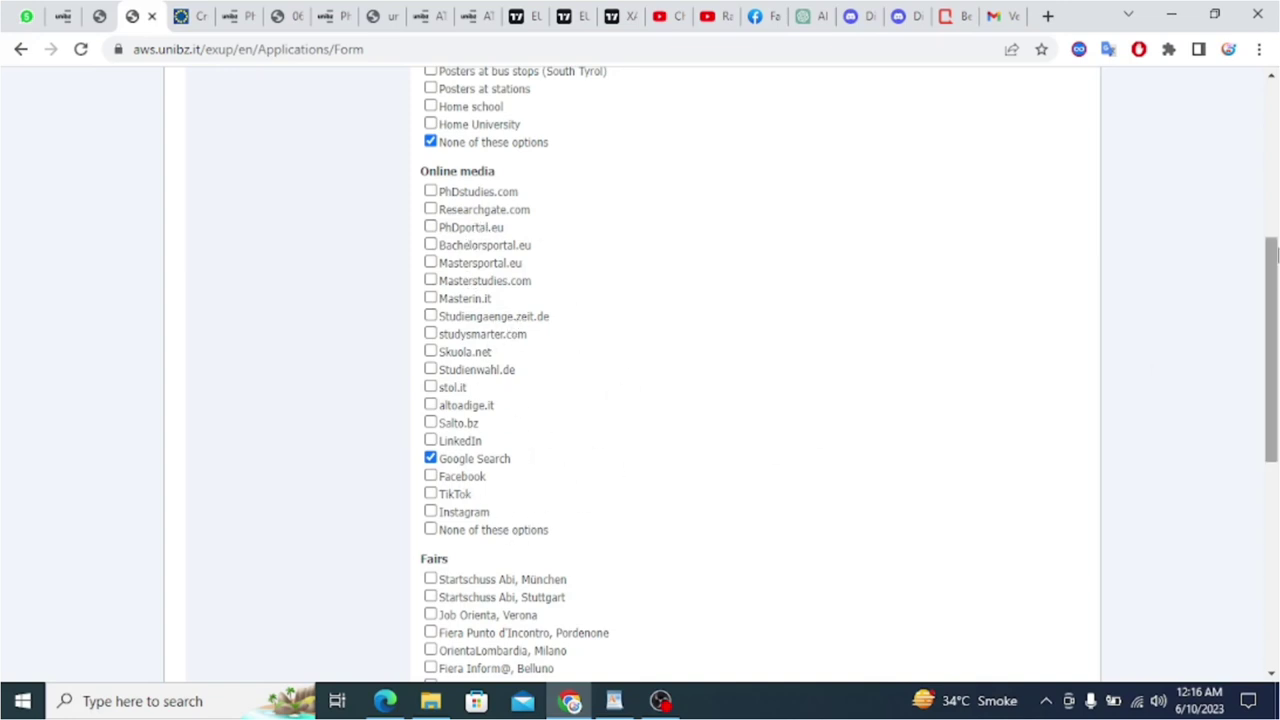
Select None of these options and Master and more, München for the fairs question.
scroll(980, 457, "down", 3)
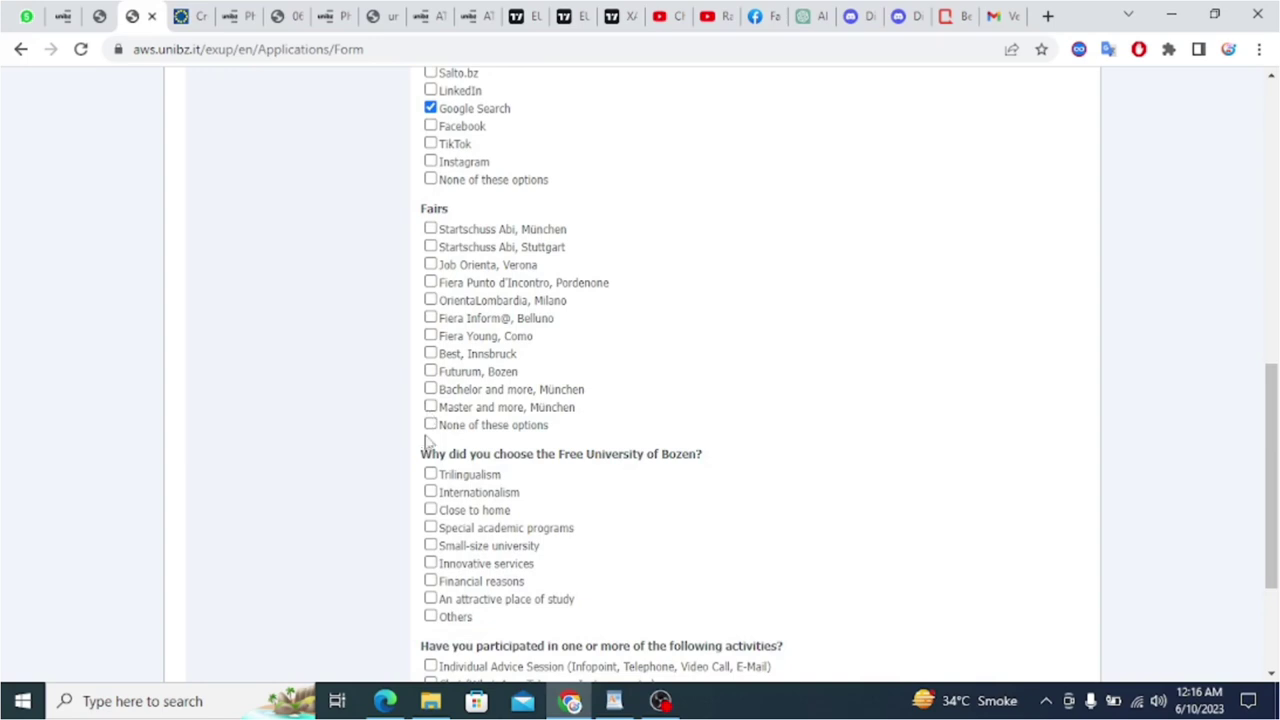
left_click(431, 424)
left_click(430, 407)
Give Internationalism, Special academic programs and An attractive place of study as reasons for choosing the university, and continue to the document upload page.
scroll(1054, 403, "down", 2)
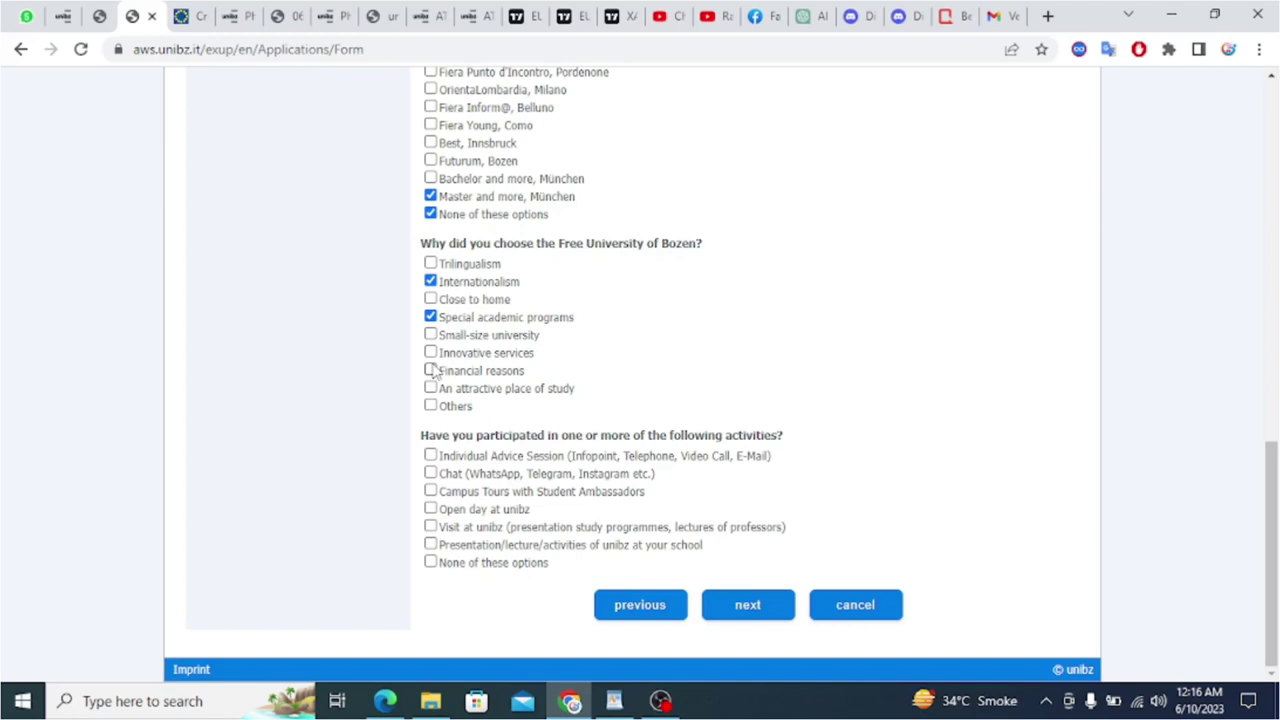
left_click(436, 389)
left_click(744, 610)
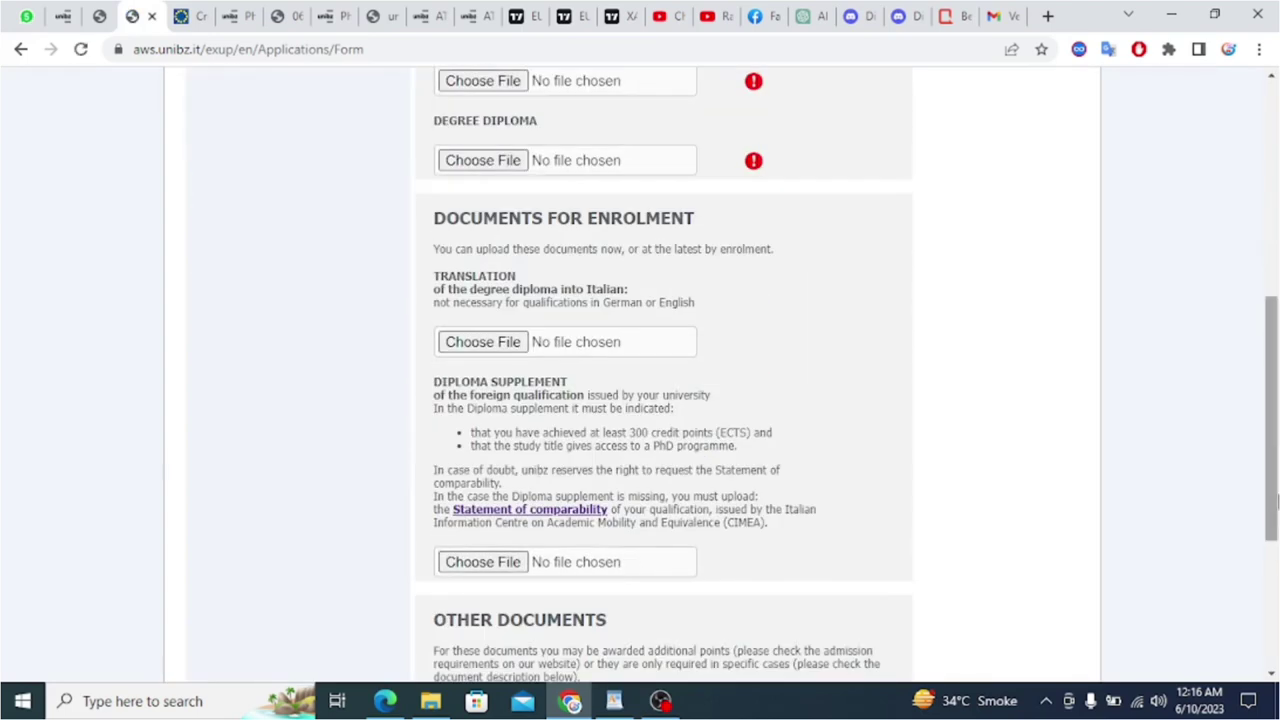
Review the mandatory documents list and look through the educational folder within SCHOLARSHIP DOCUMENTS in File Explorer, then return to the form.
left_click_drag(1276, 440, 1270, 314)
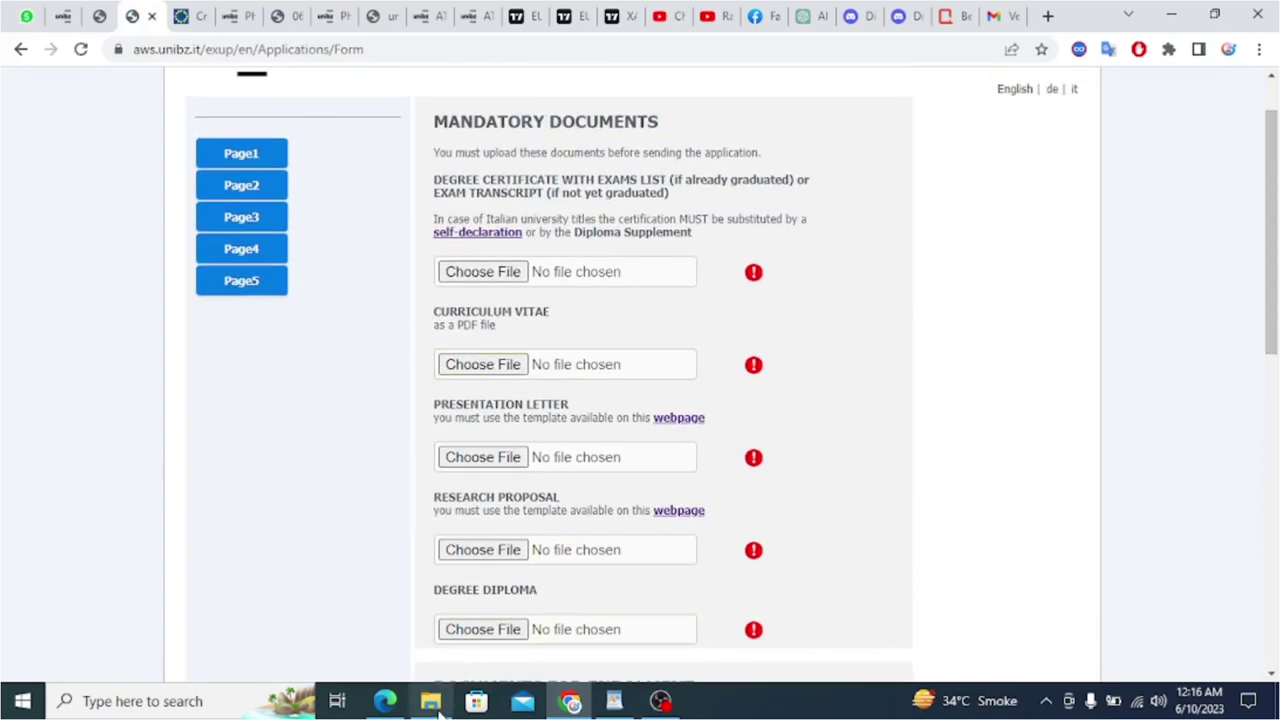
mouse_move(431, 703)
left_click(437, 650)
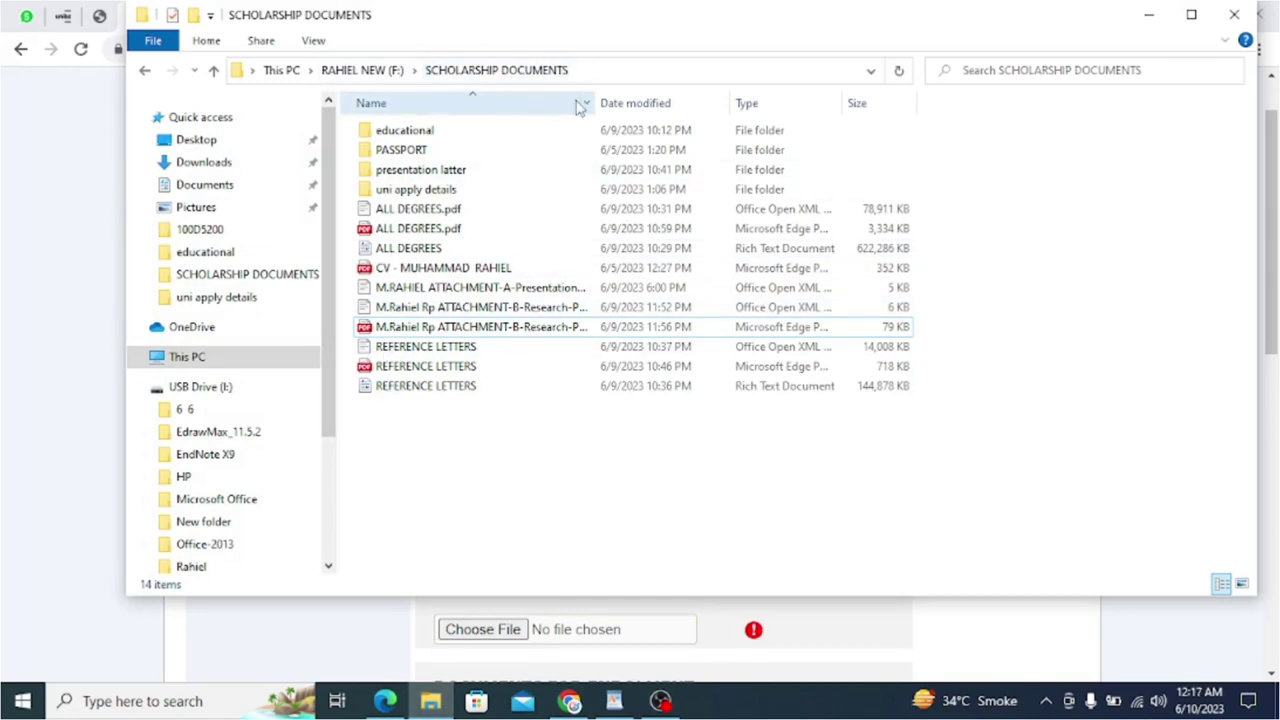
left_click(512, 131)
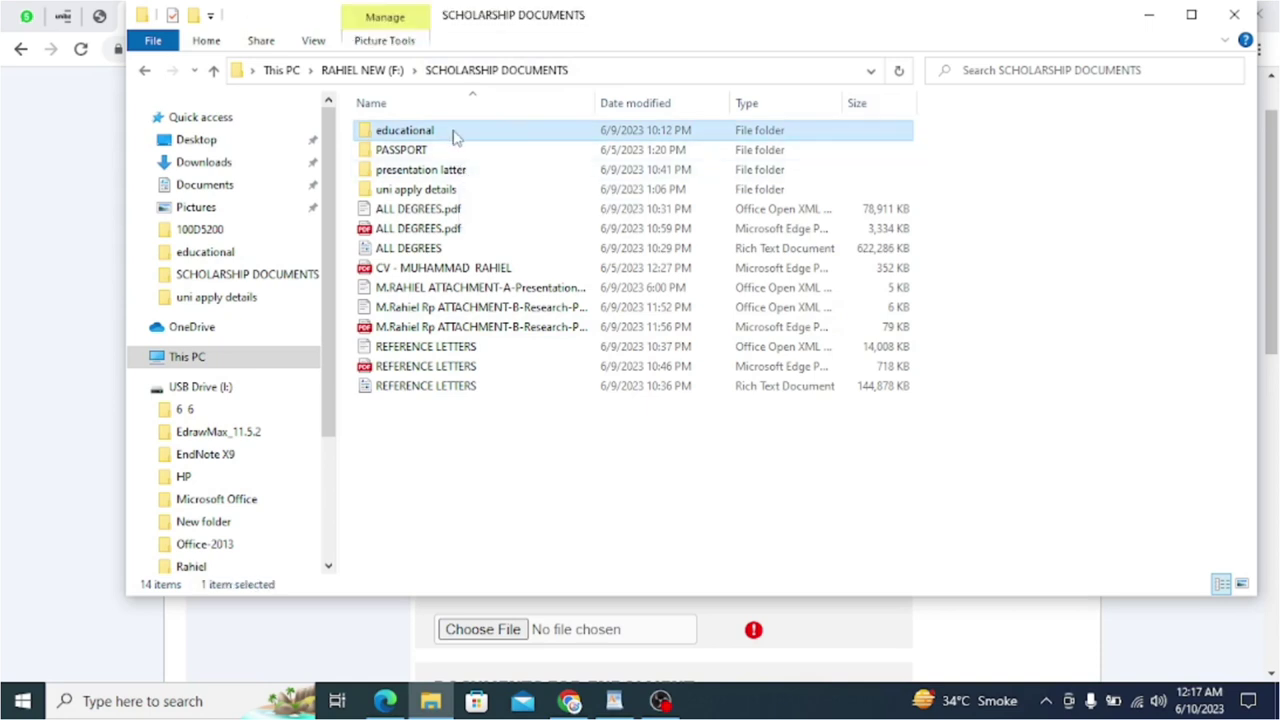
double_click(452, 131)
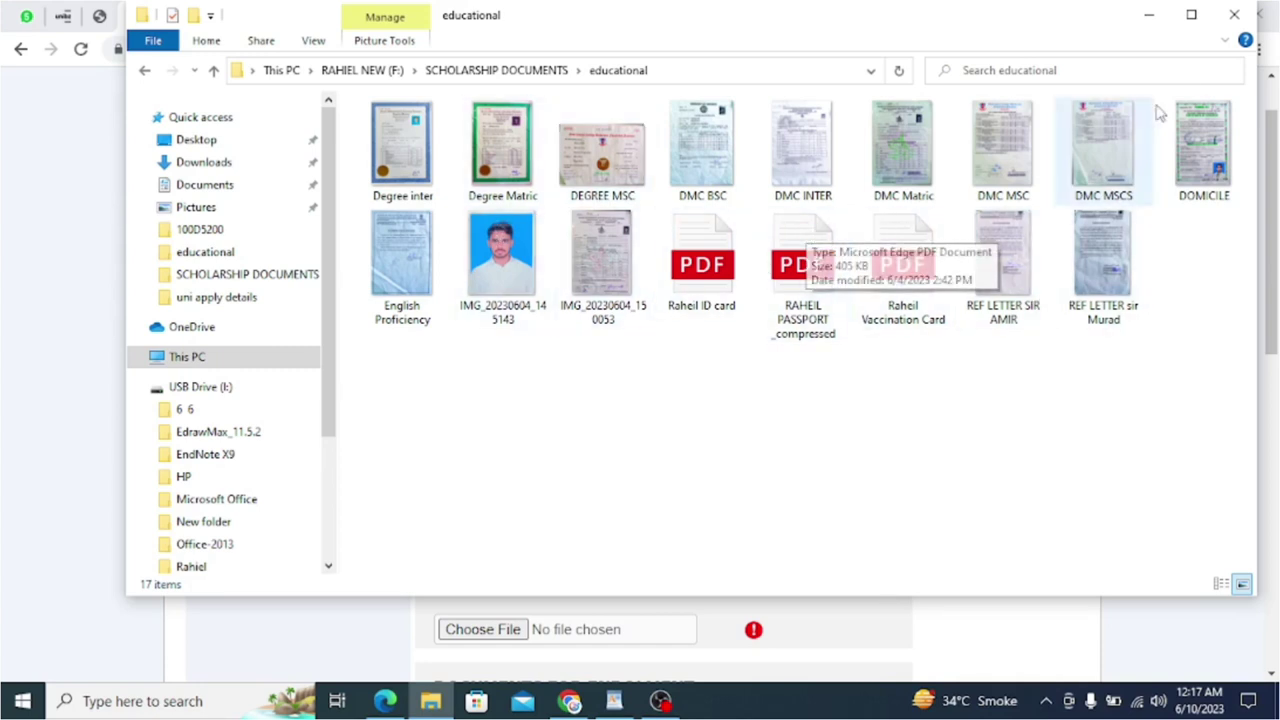
left_click(1152, 18)
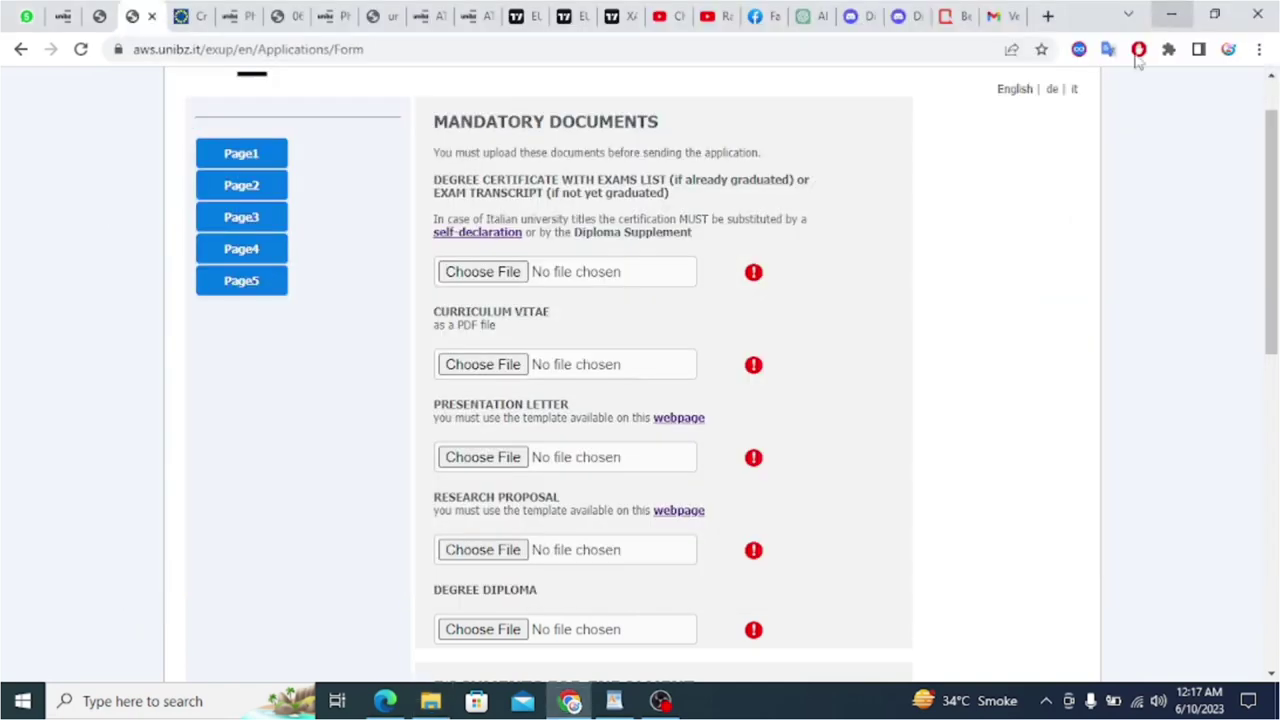
Check the SCHOLARSHIP DOCUMENTS folder in File Explorer, then upload the PDF version of ALL DEGREES.pdf as the degree certificate with exams list.
left_click(430, 701)
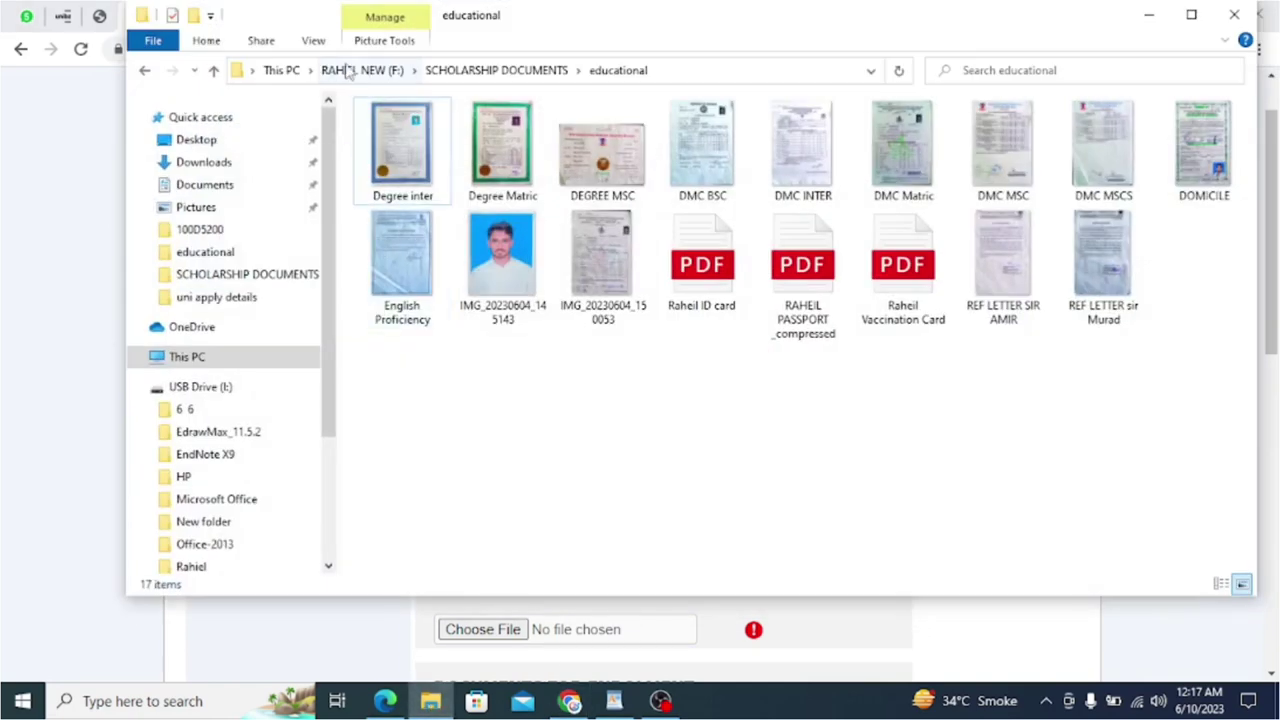
left_click(476, 76)
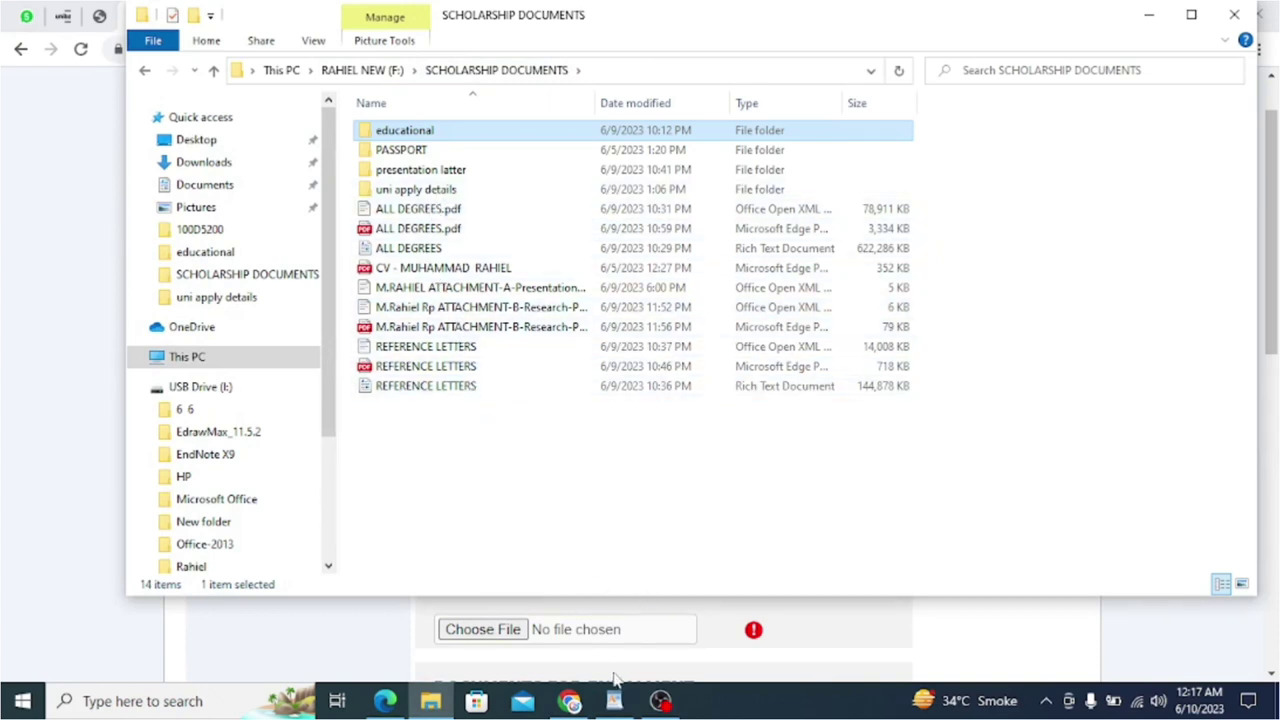
left_click(569, 701)
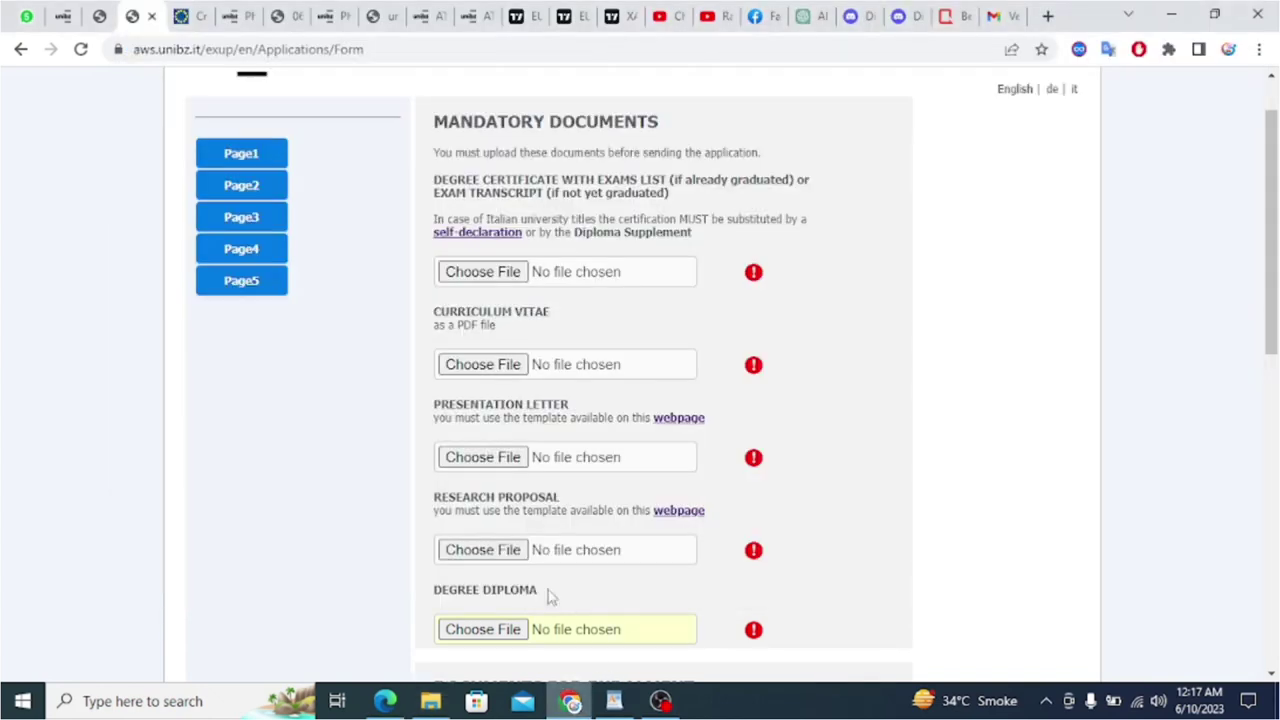
left_click(525, 280)
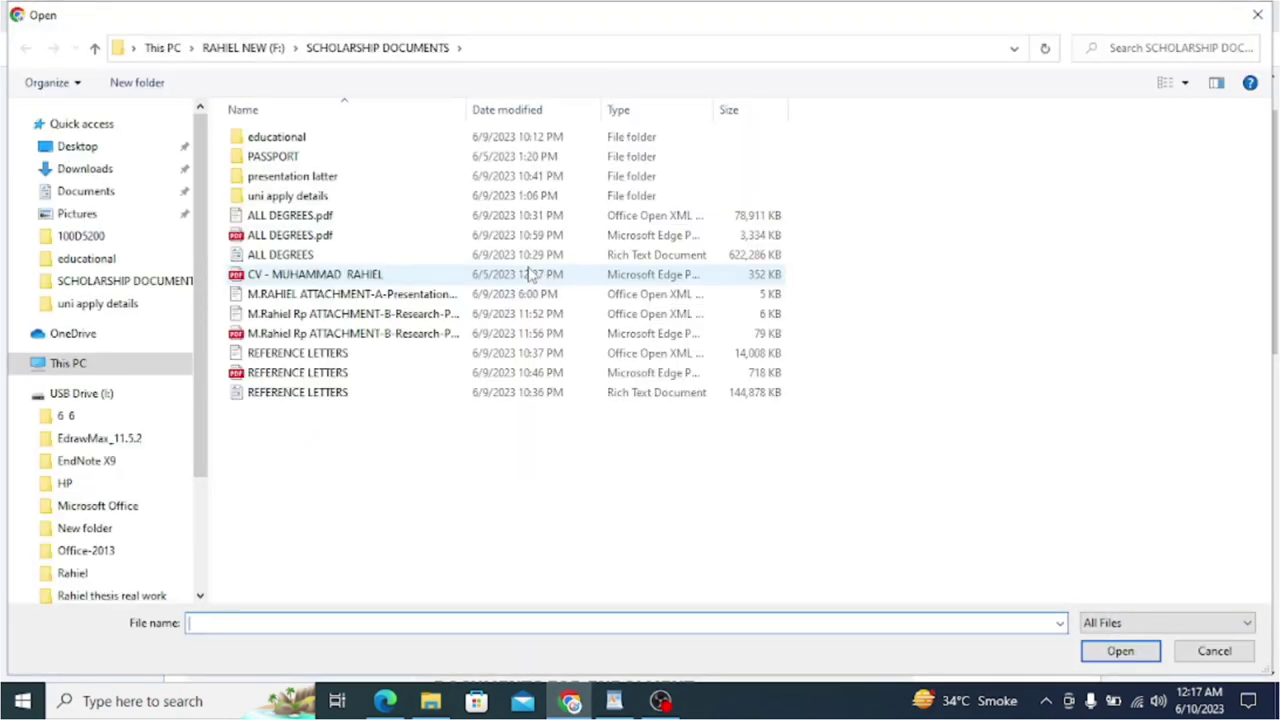
left_click(360, 238)
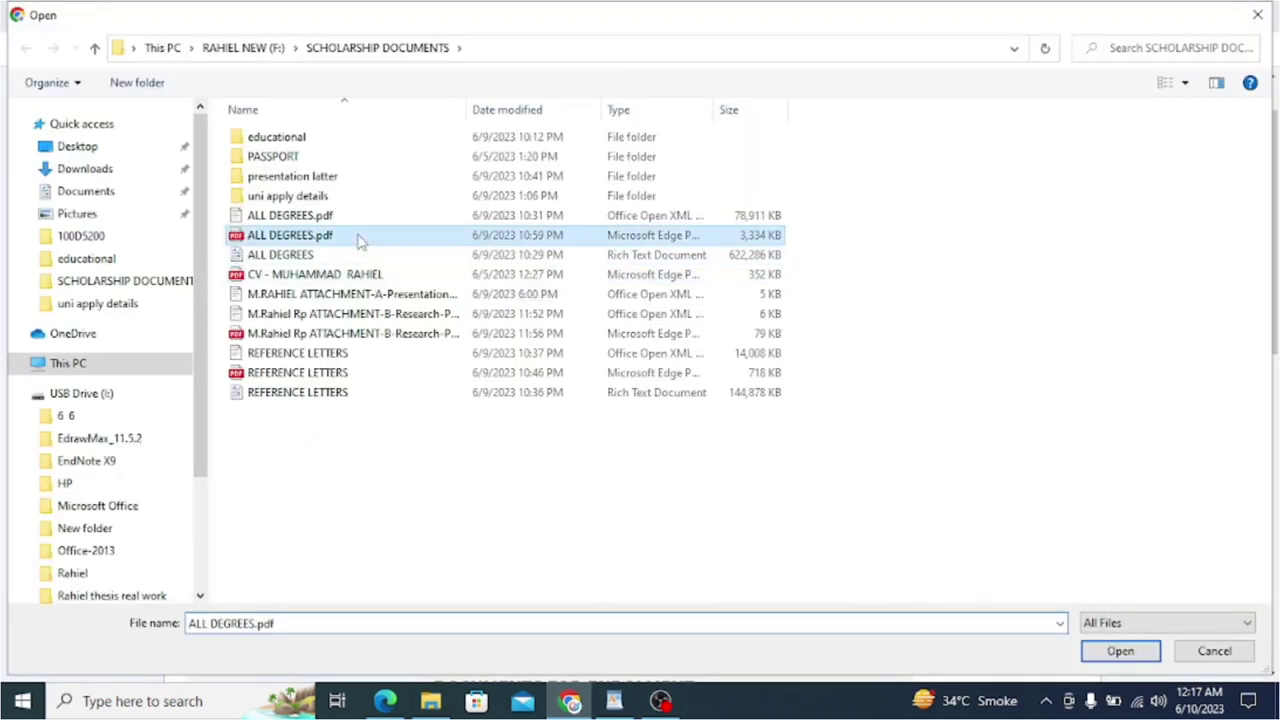
left_click(1117, 652)
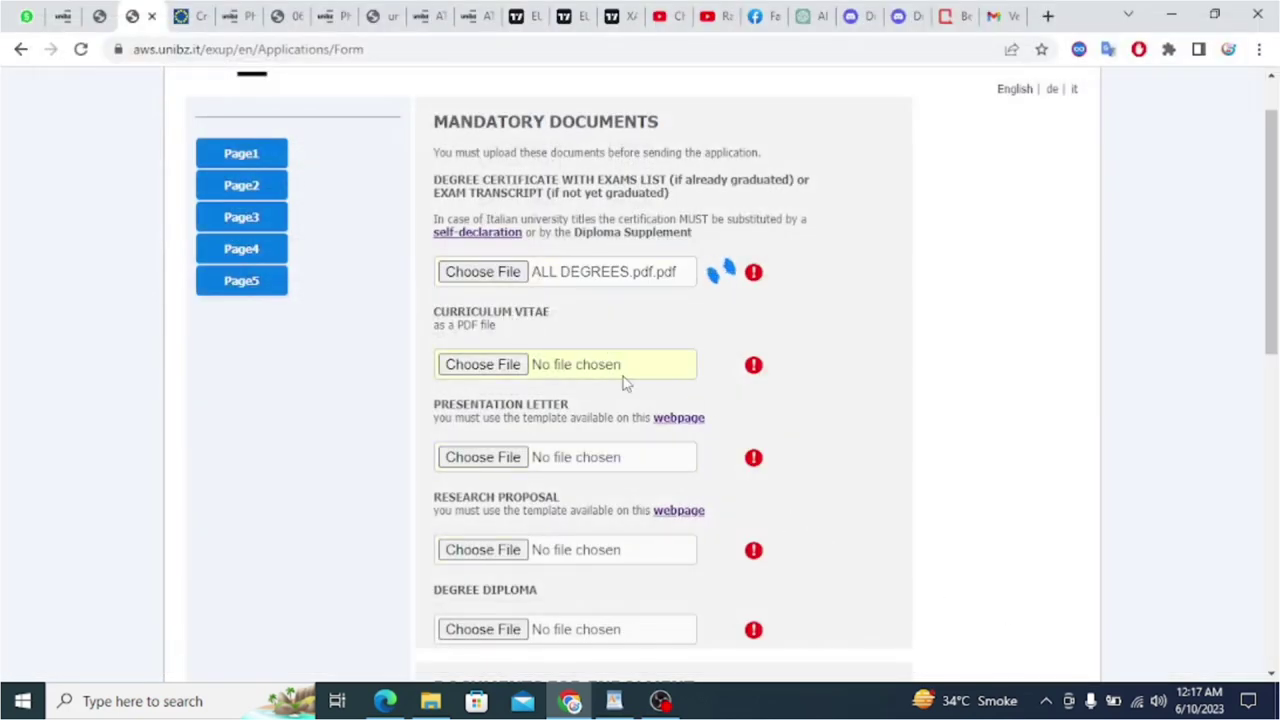
Upload the applicant's CV PDF from the SCHOLARSHIP DOCUMENTS folder as the curriculum vitae.
left_click(568, 366)
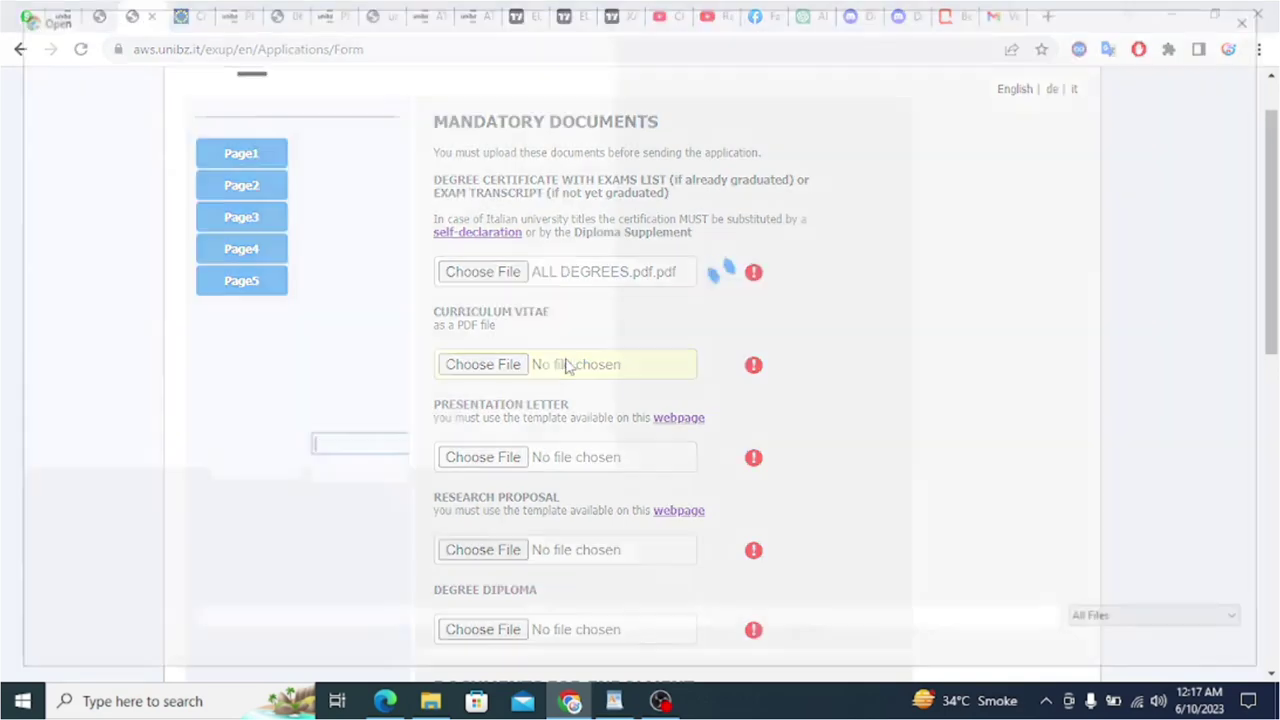
left_click(366, 276)
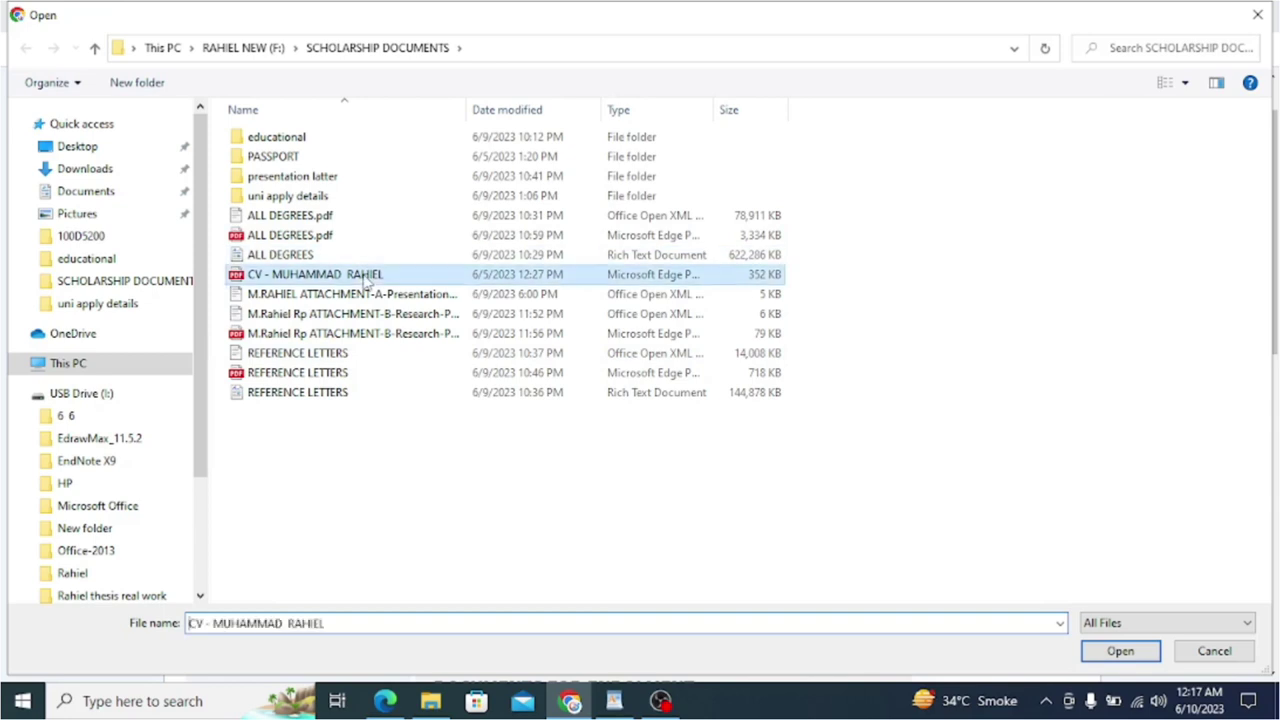
left_click(1120, 651)
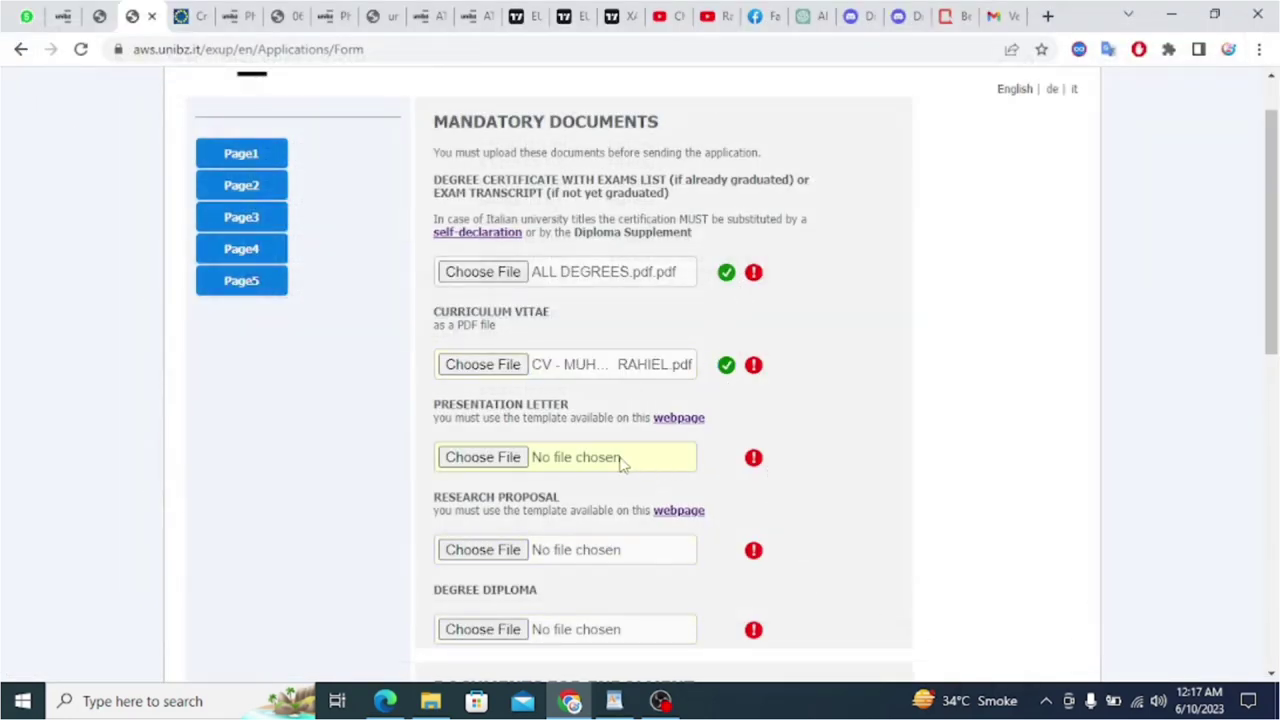
Upload the ATTACHMENT-A Presentation PDF from the presentation latter subfolder as the presentation letter.
scroll(760, 415, "down", 3)
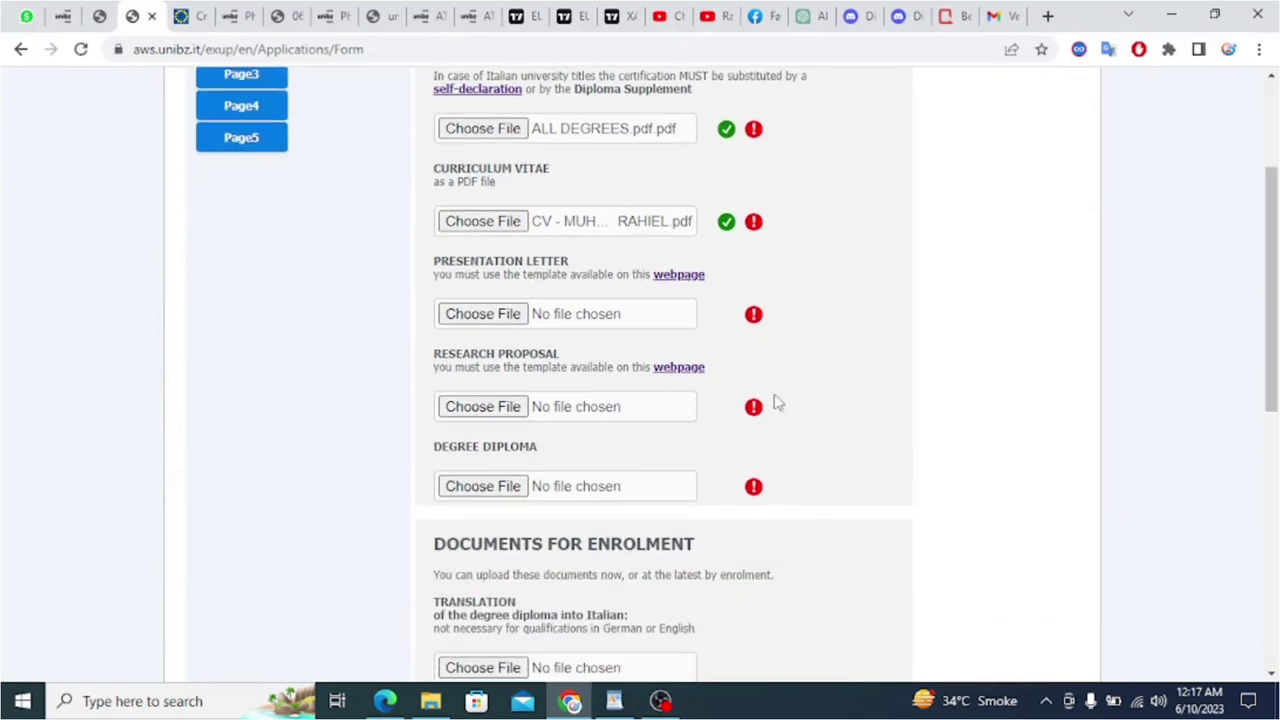
left_click(604, 322)
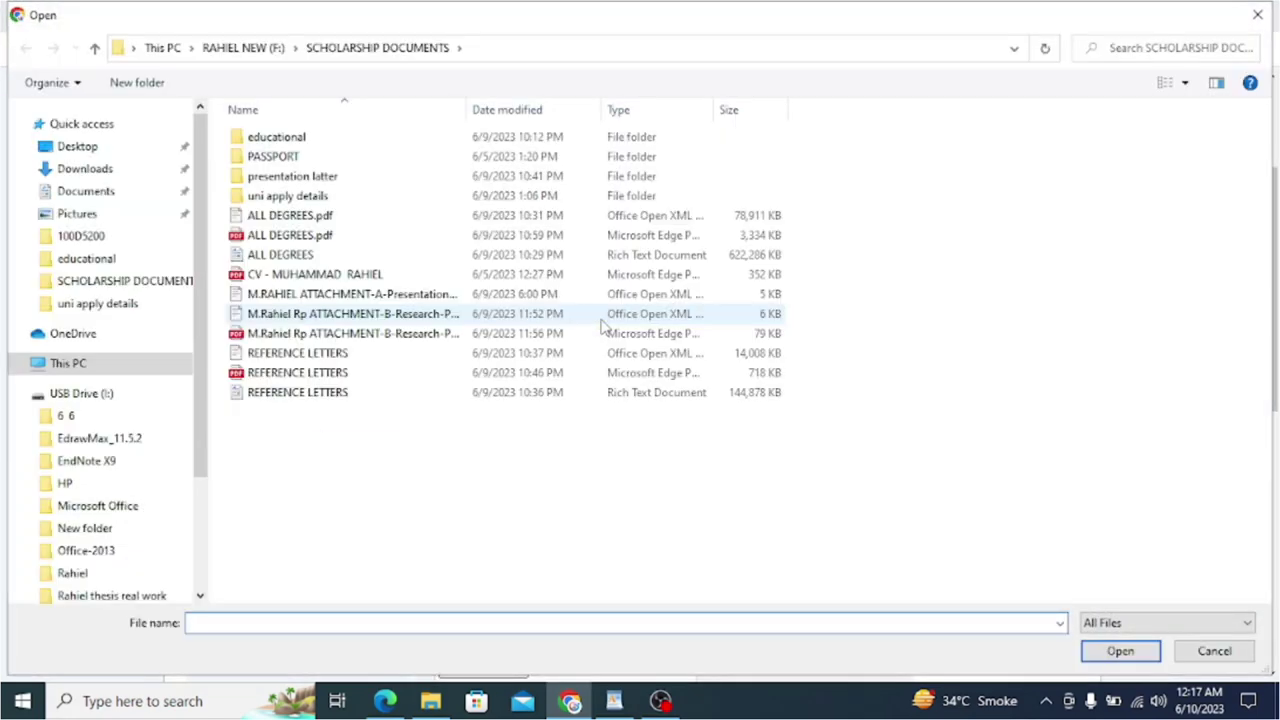
double_click(354, 180)
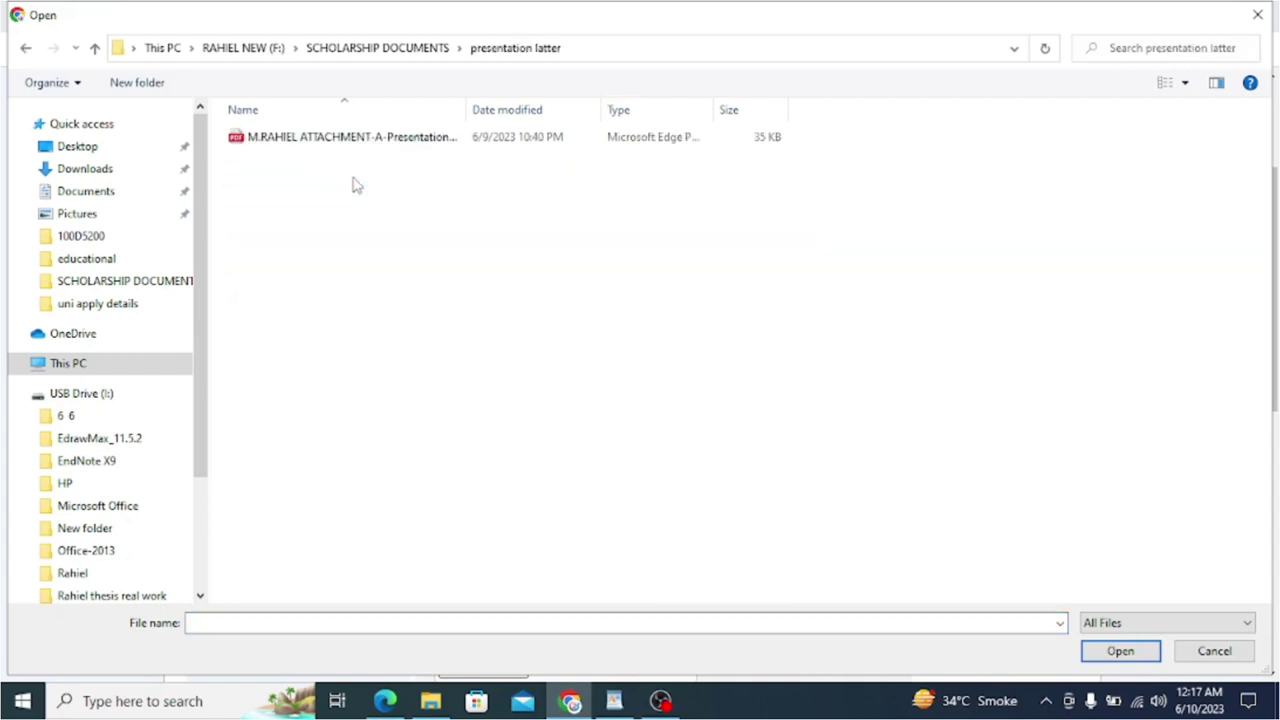
left_click(334, 140)
left_click(1120, 651)
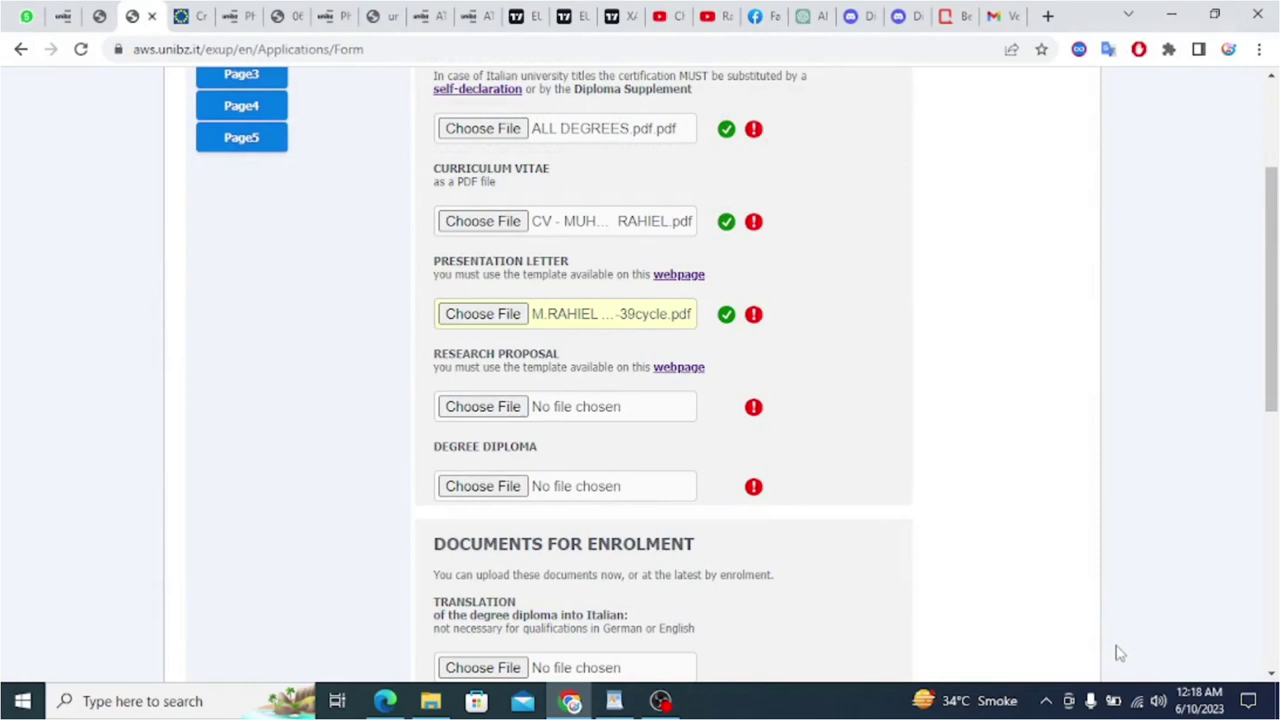
Upload the ATTACHMENT-B Research PDF from the SCHOLARSHIP DOCUMENTS folder as the research proposal.
left_click(558, 406)
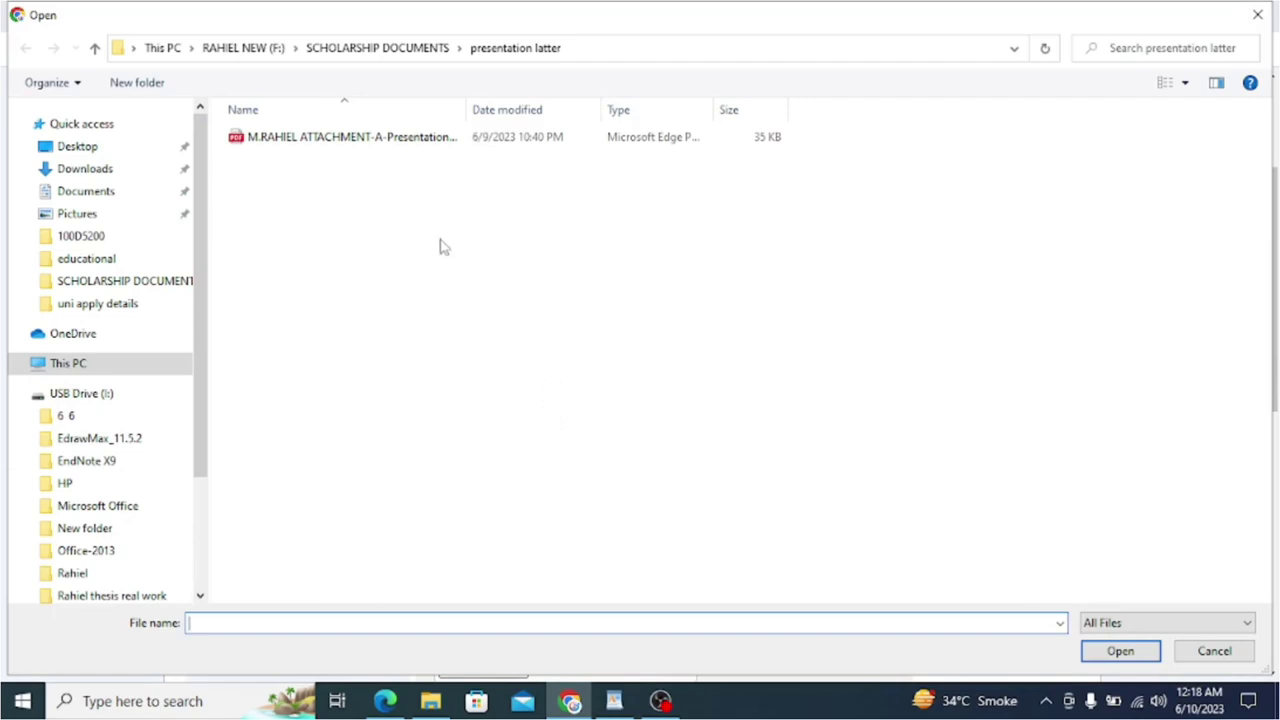
left_click(95, 48)
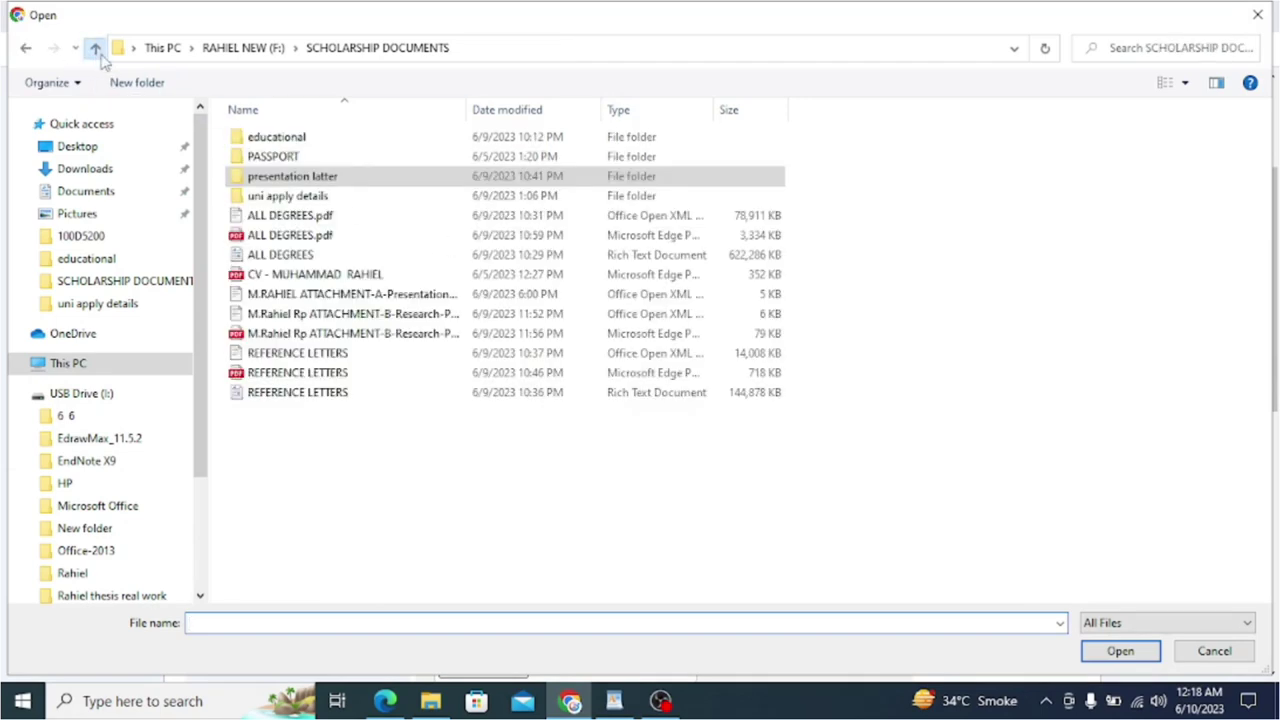
left_click(395, 342)
left_click(1120, 651)
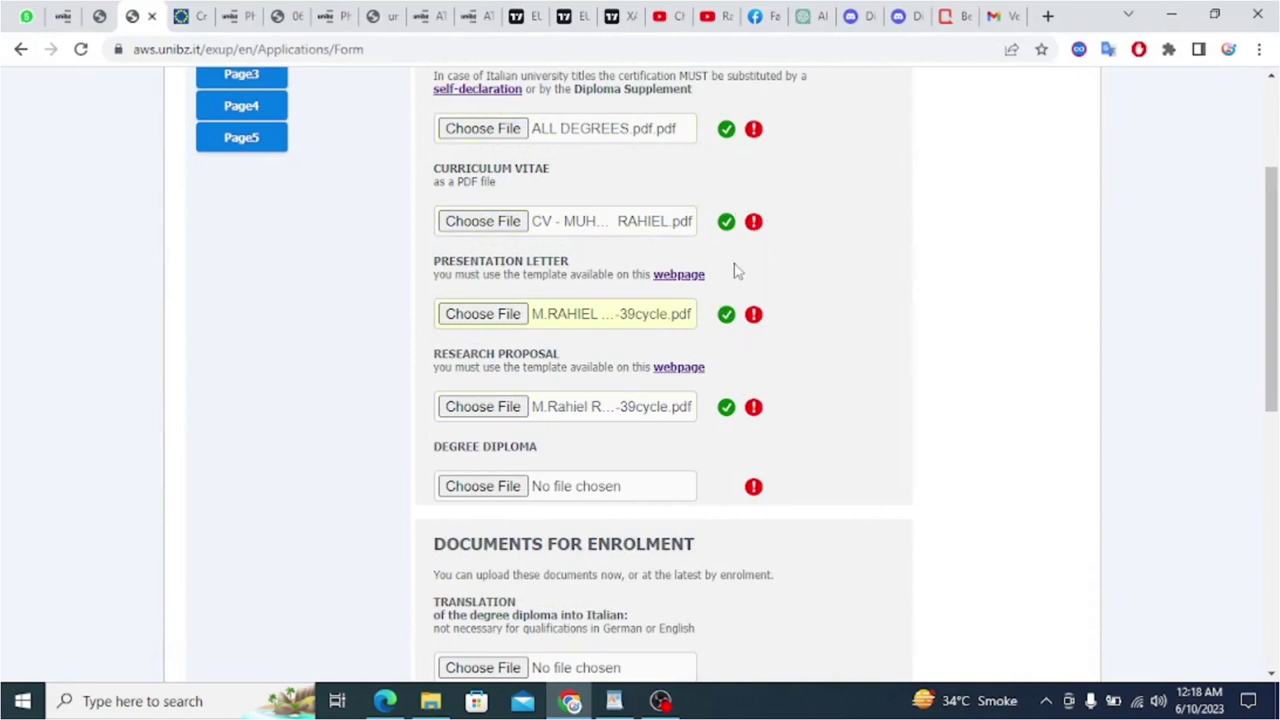
Upload the PDF version of ALL DEGREES.pdf as the degree diploma.
left_click_drag(1270, 307, 1248, 333)
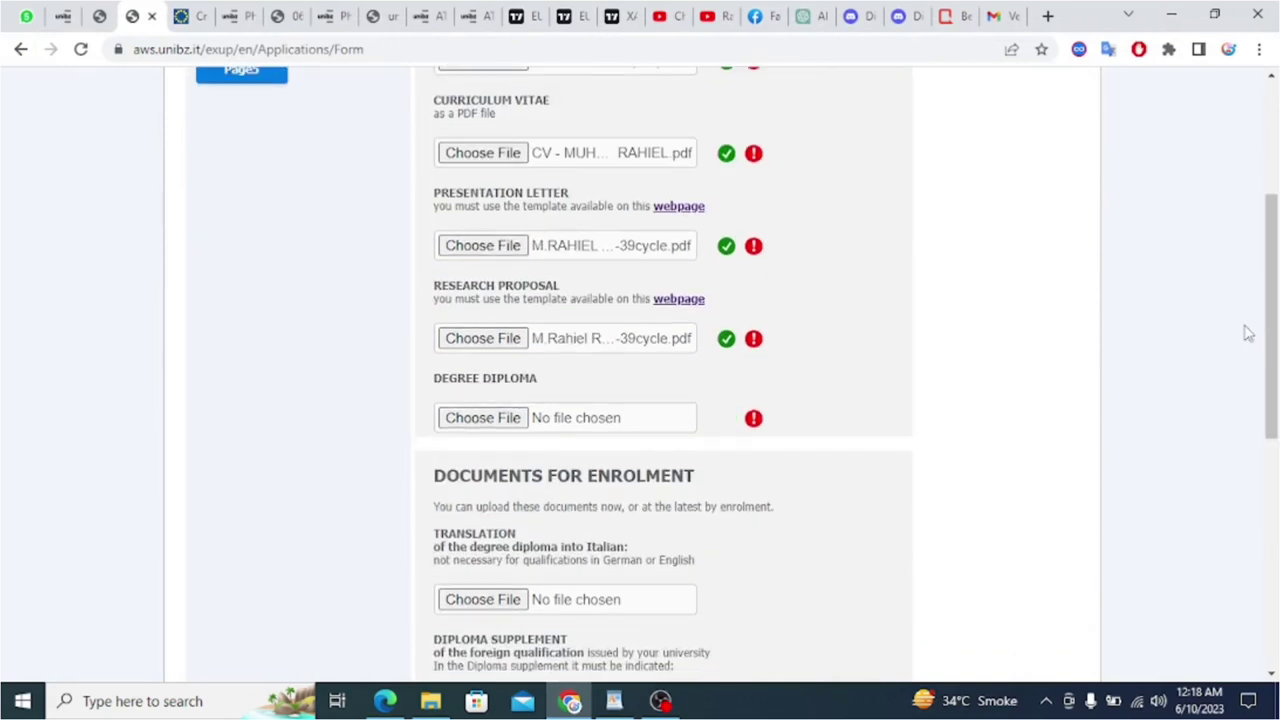
left_click(580, 420)
left_click(357, 237)
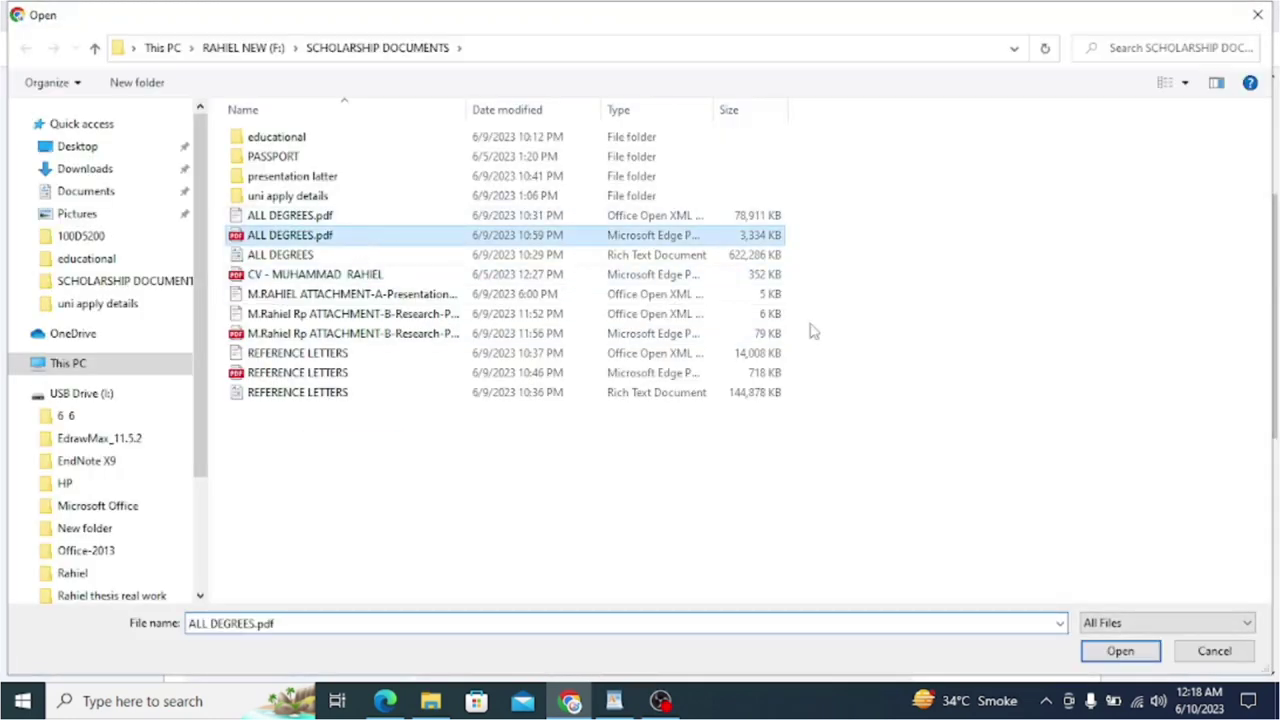
left_click(1120, 651)
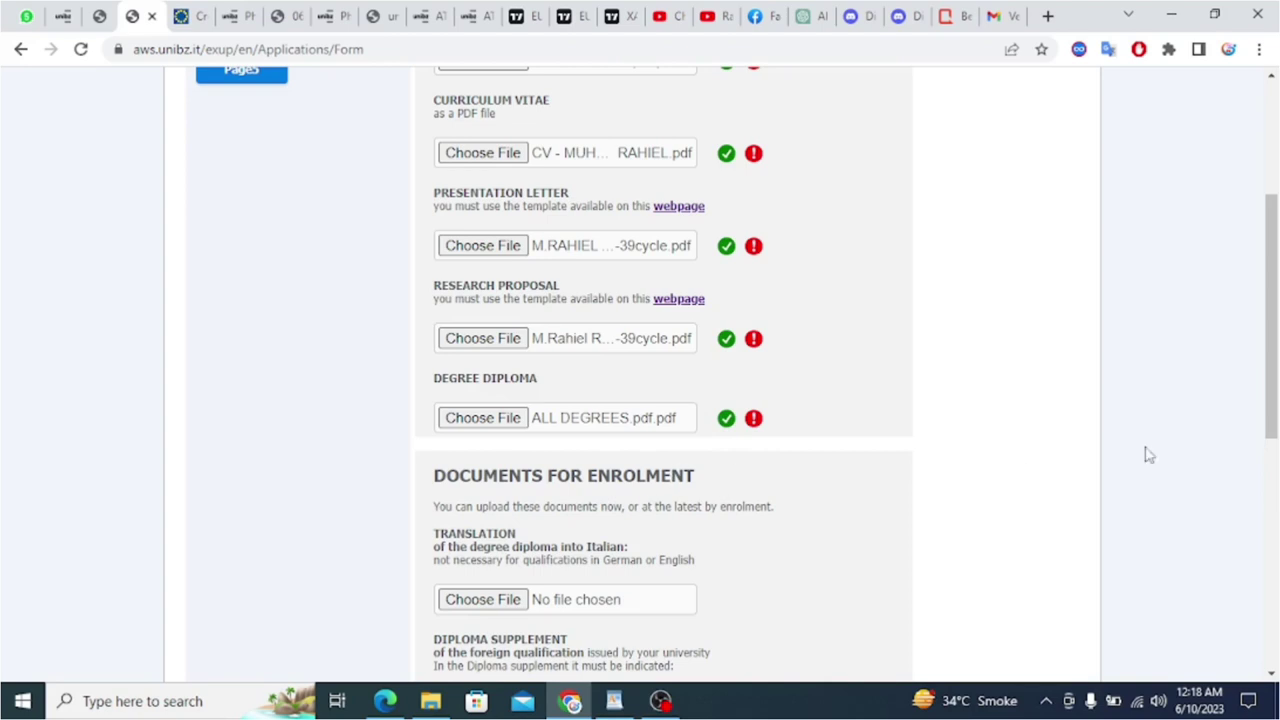
Read the note on when the documents for enrolment can be uploaded, without choosing a translation file.
scroll(1000, 434, "down", 1)
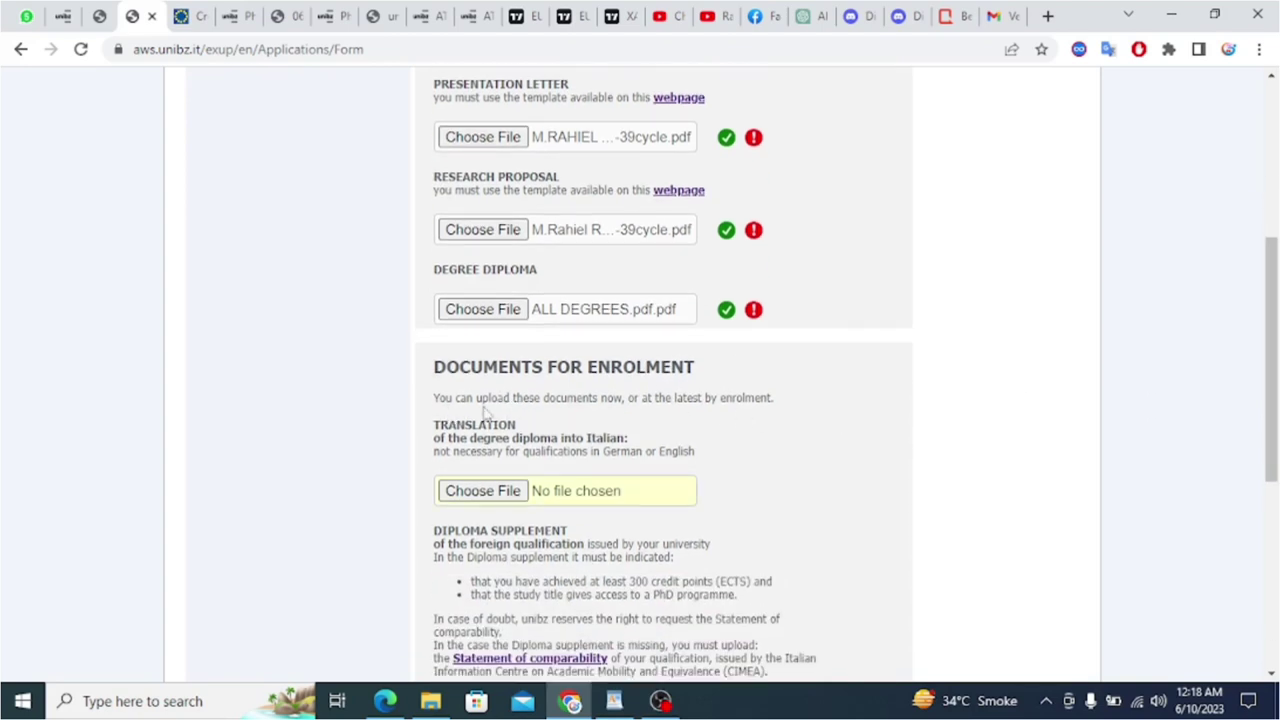
left_click_drag(768, 400, 475, 398)
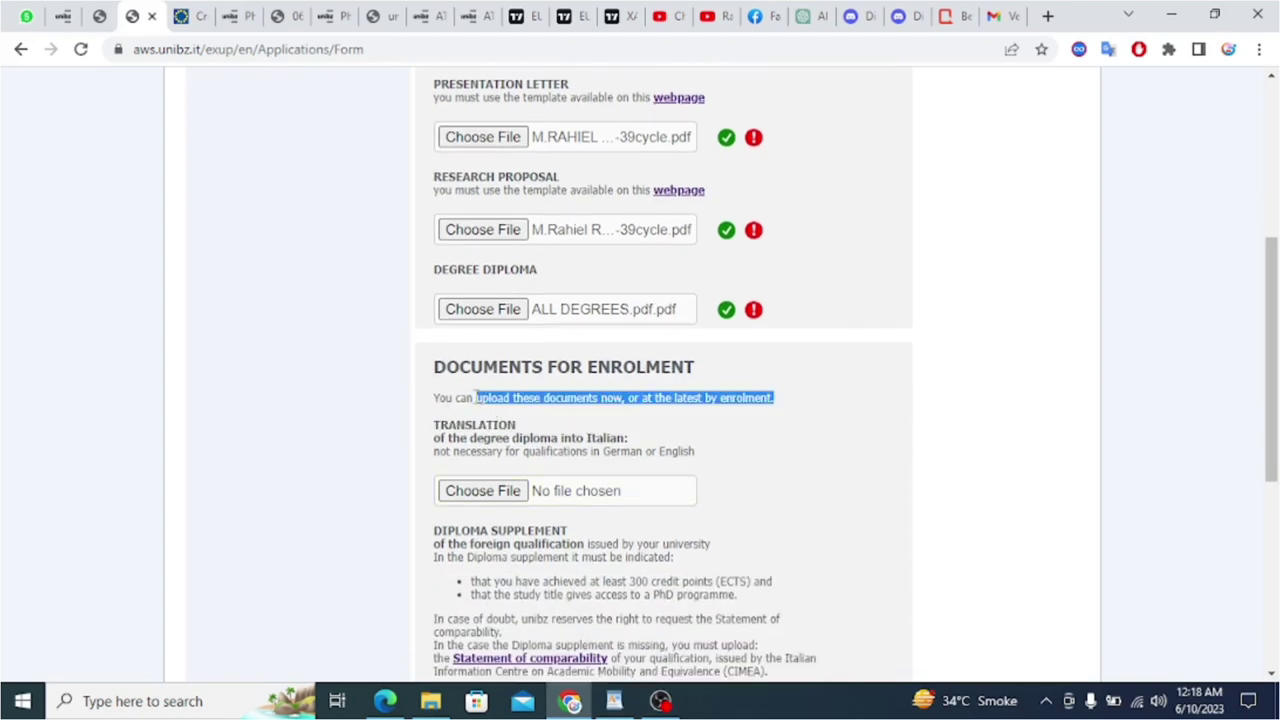
left_click(698, 421)
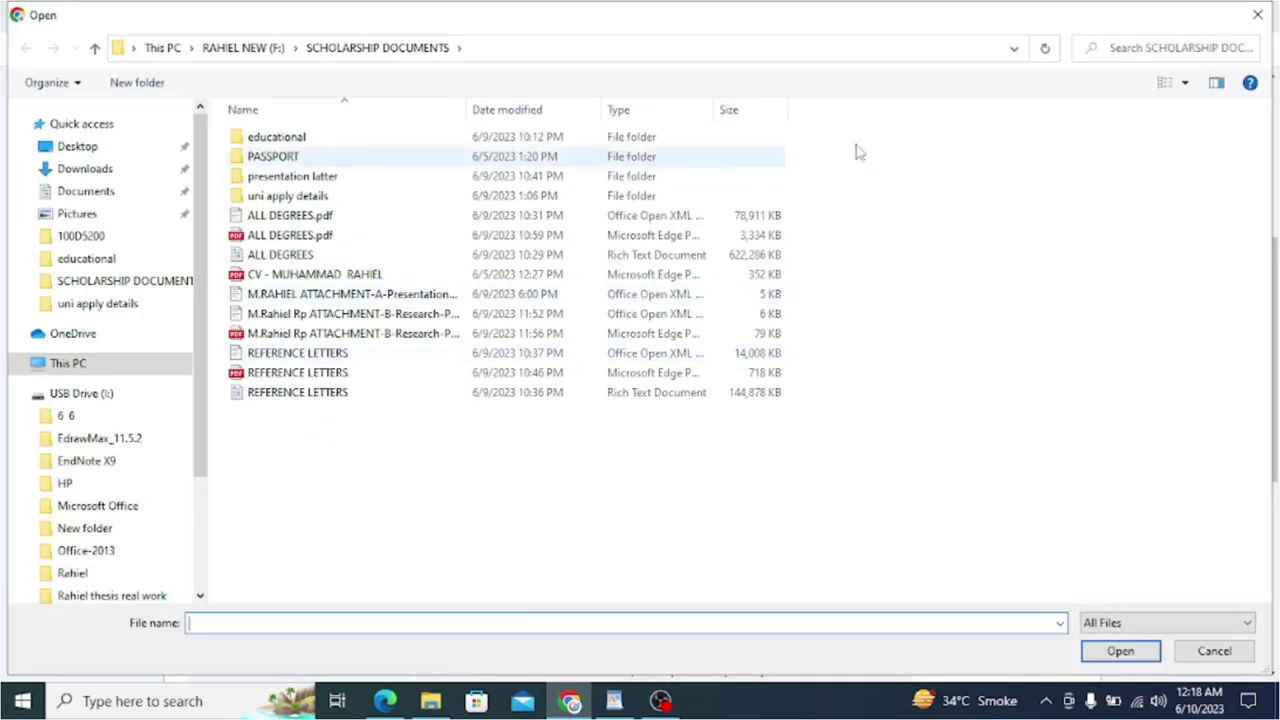
left_click(1257, 14)
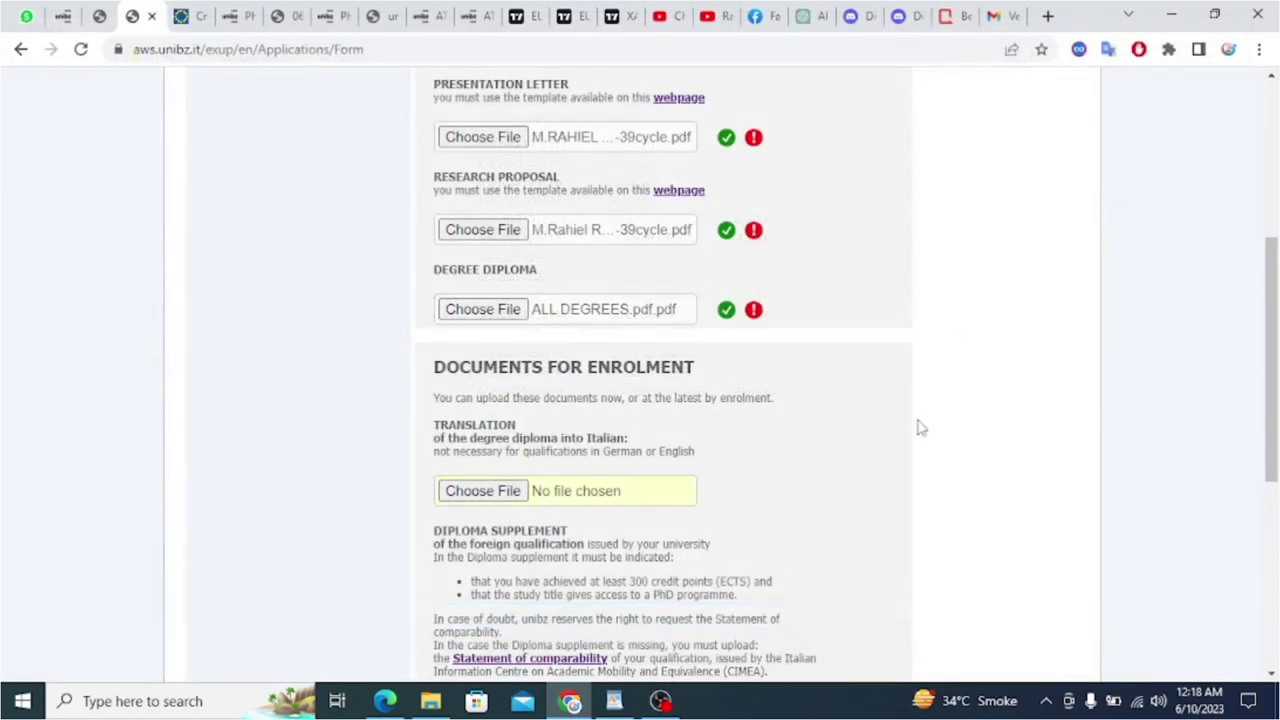
Upload the REFERENCE LETTERS PDF as the reference letters under the other documents.
left_click_drag(1273, 315, 1275, 492)
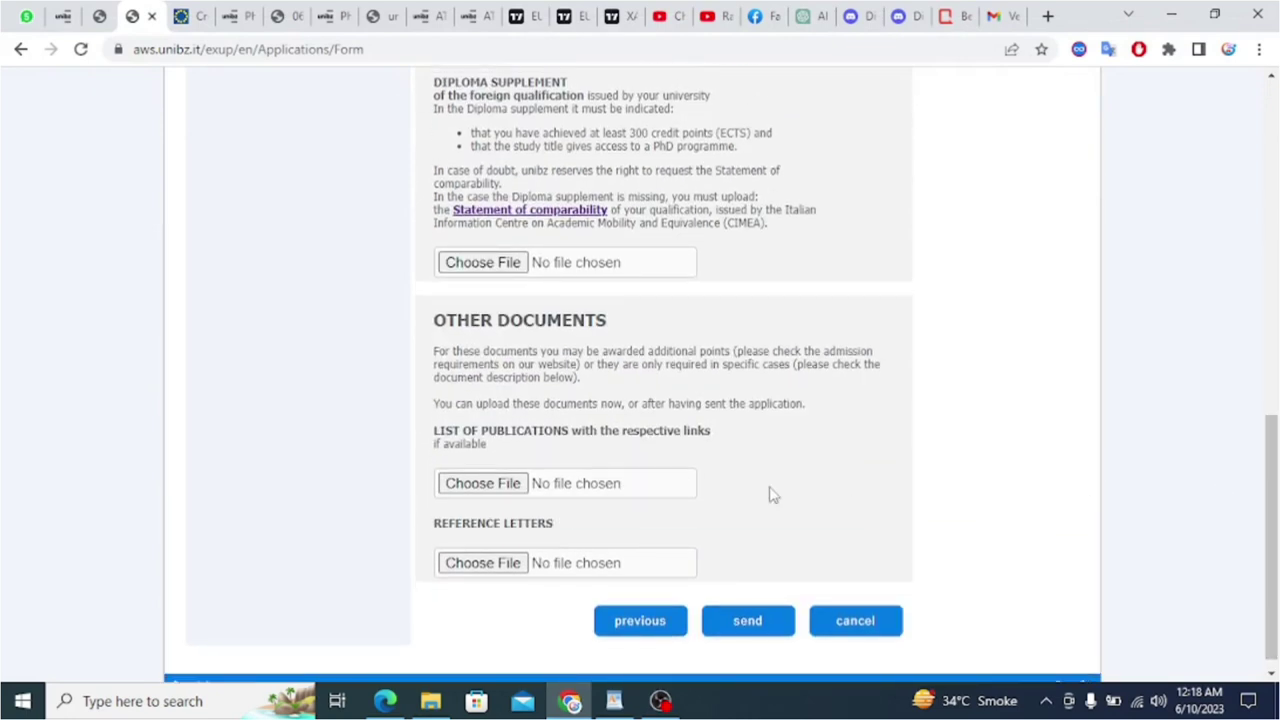
left_click(483, 563)
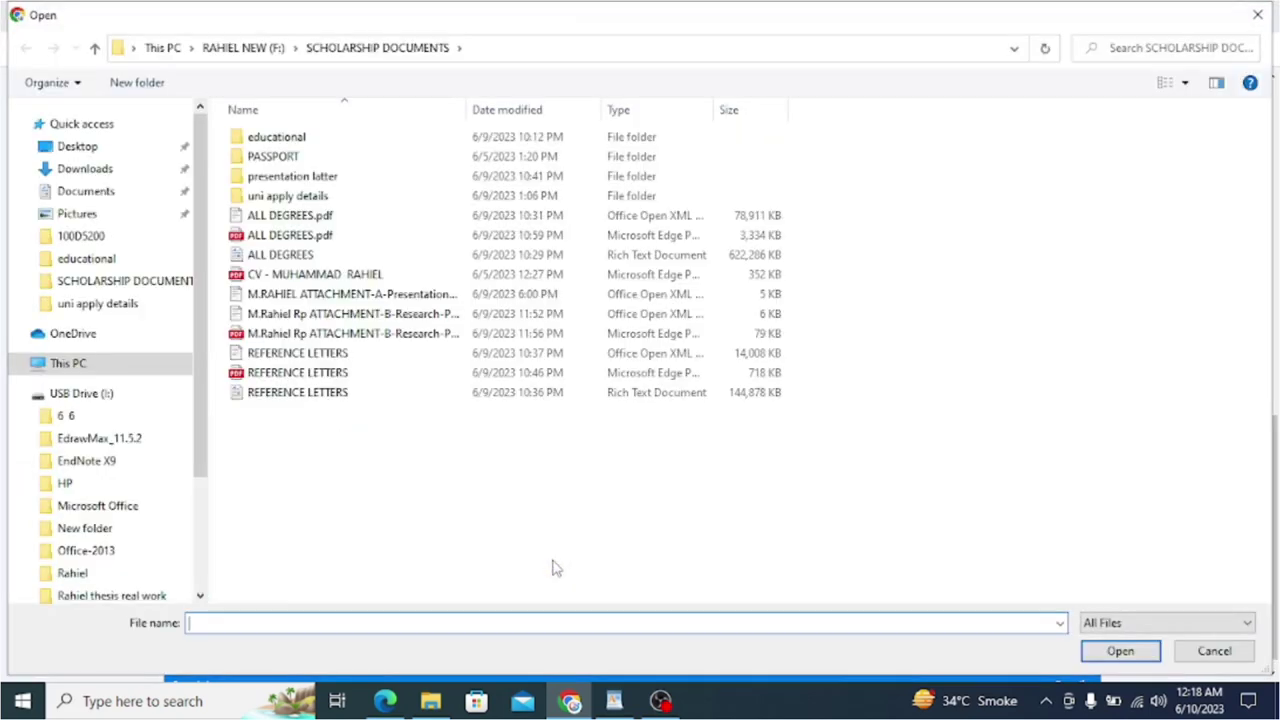
left_click(342, 375)
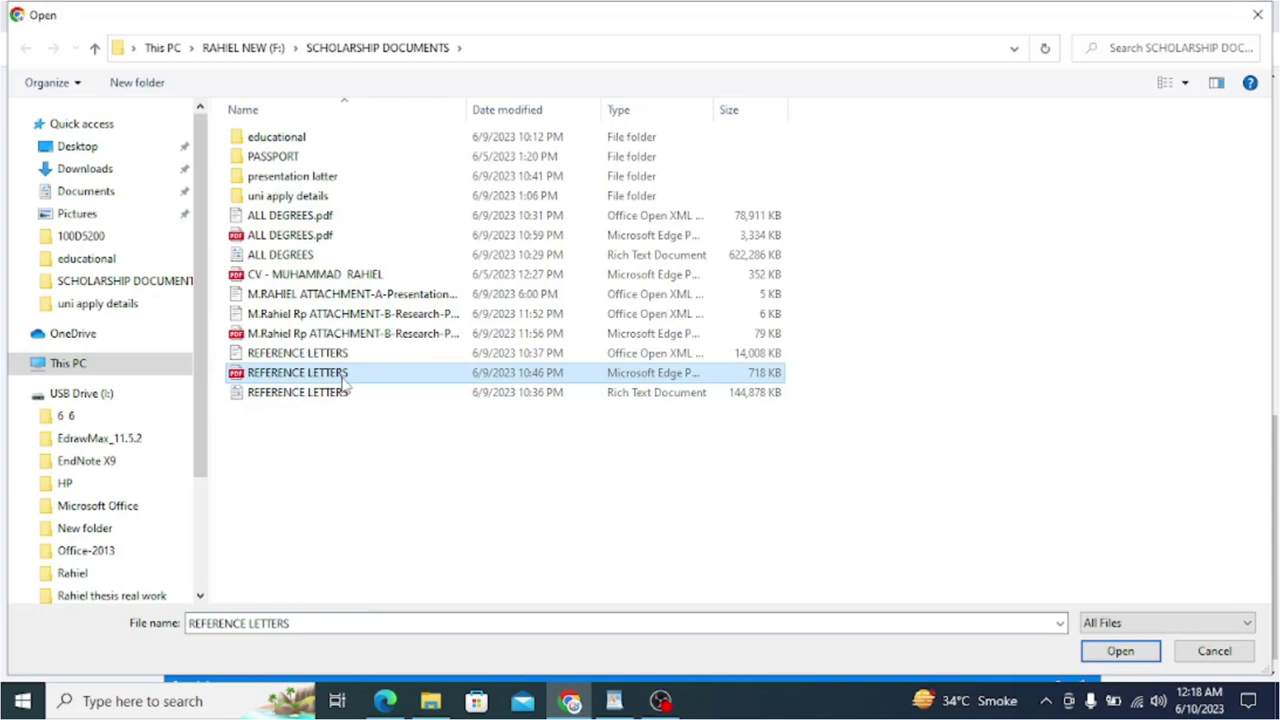
left_click(1124, 651)
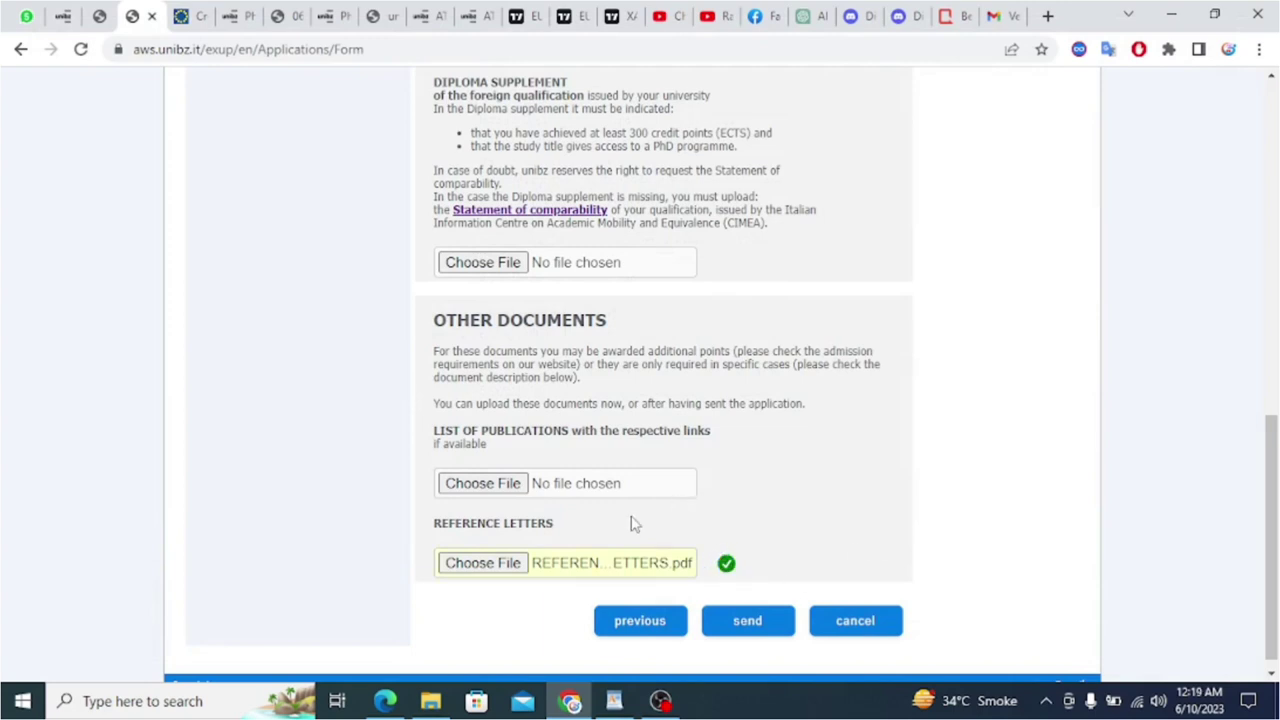
left_click_drag(1270, 332, 1273, 491)
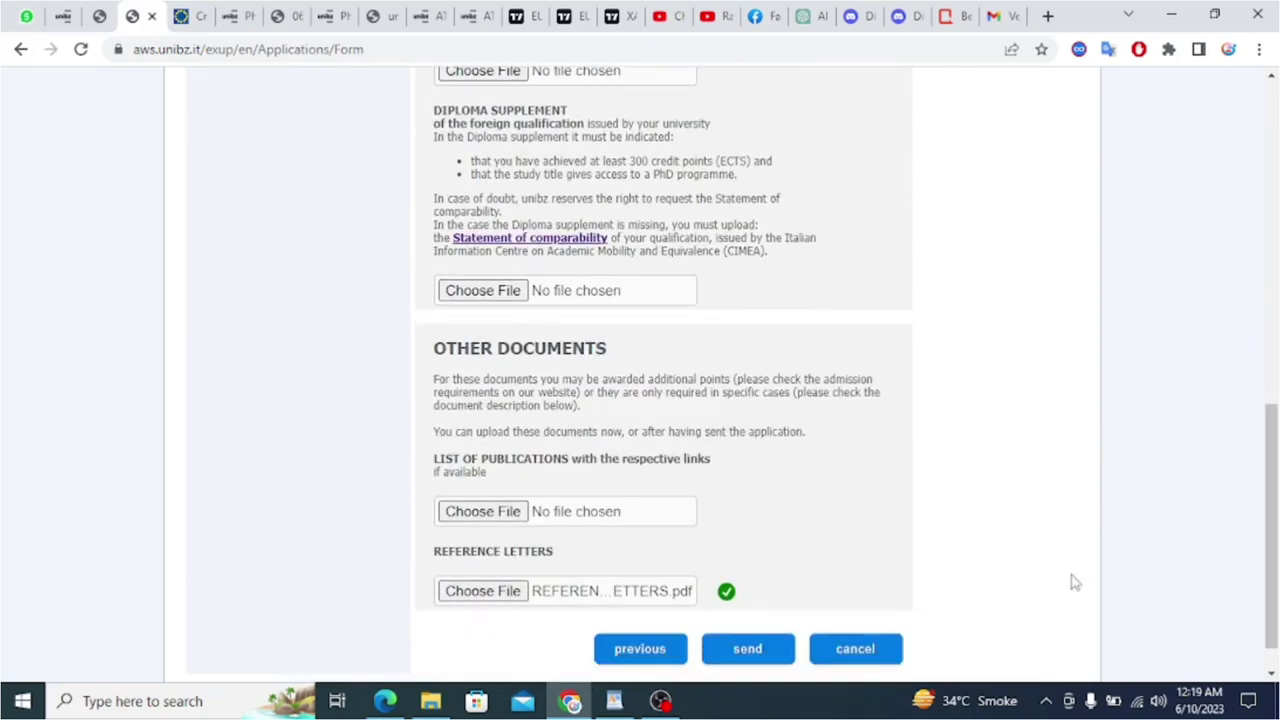